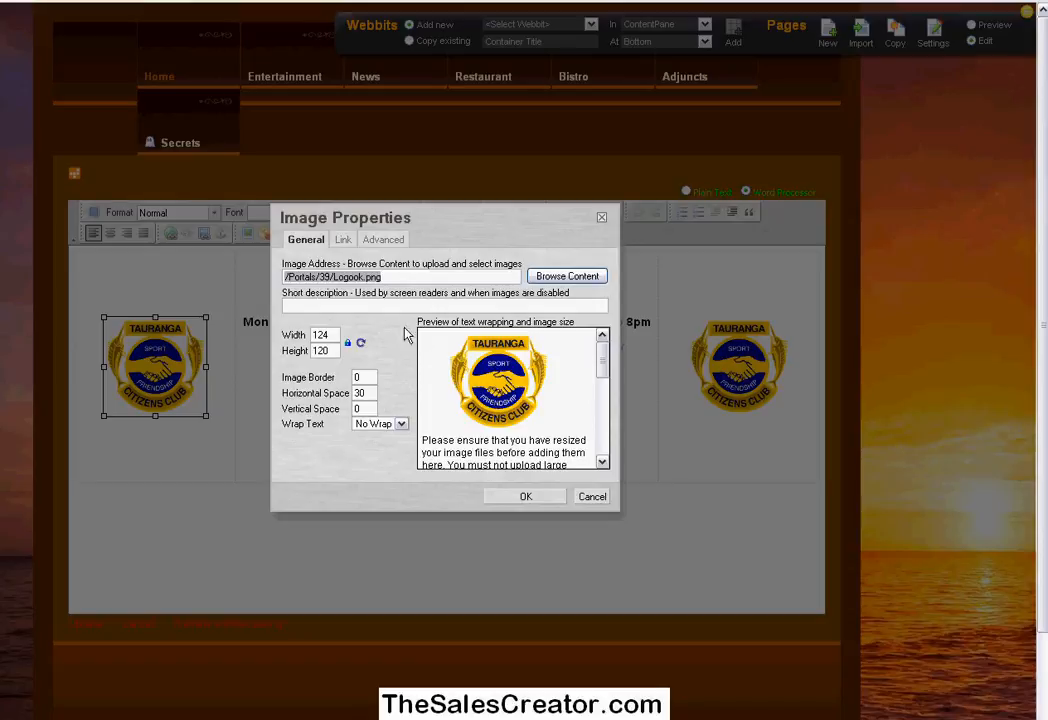
{"action": "left_click", "coordinate": [592, 496]}
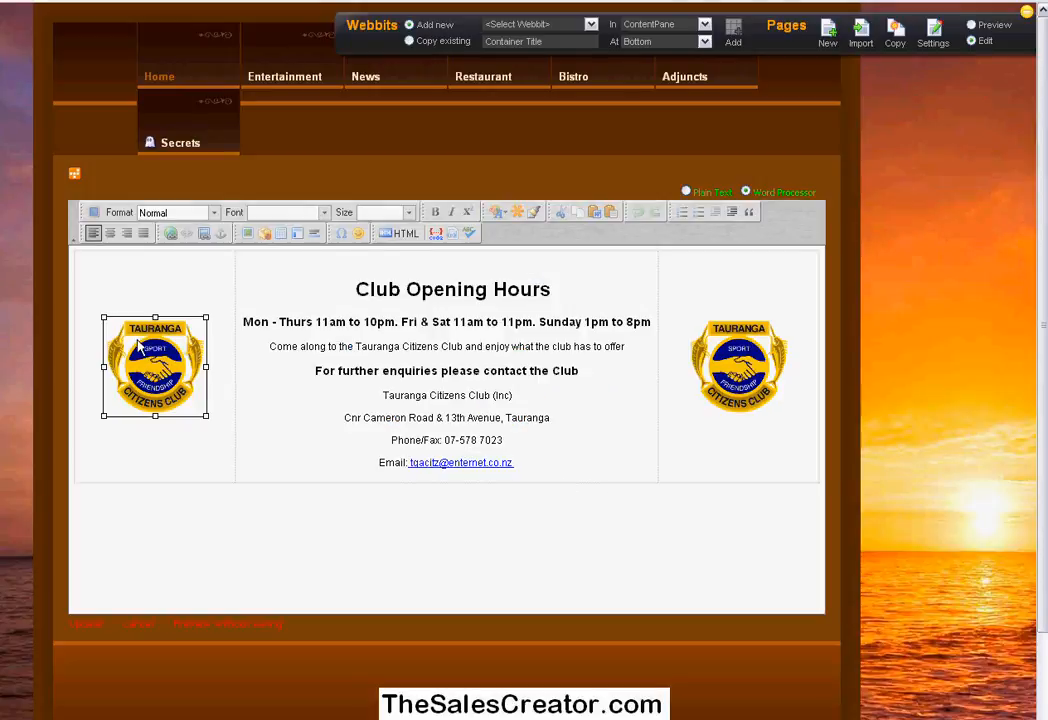
{"action": "left_click", "coordinate": [171, 234]}
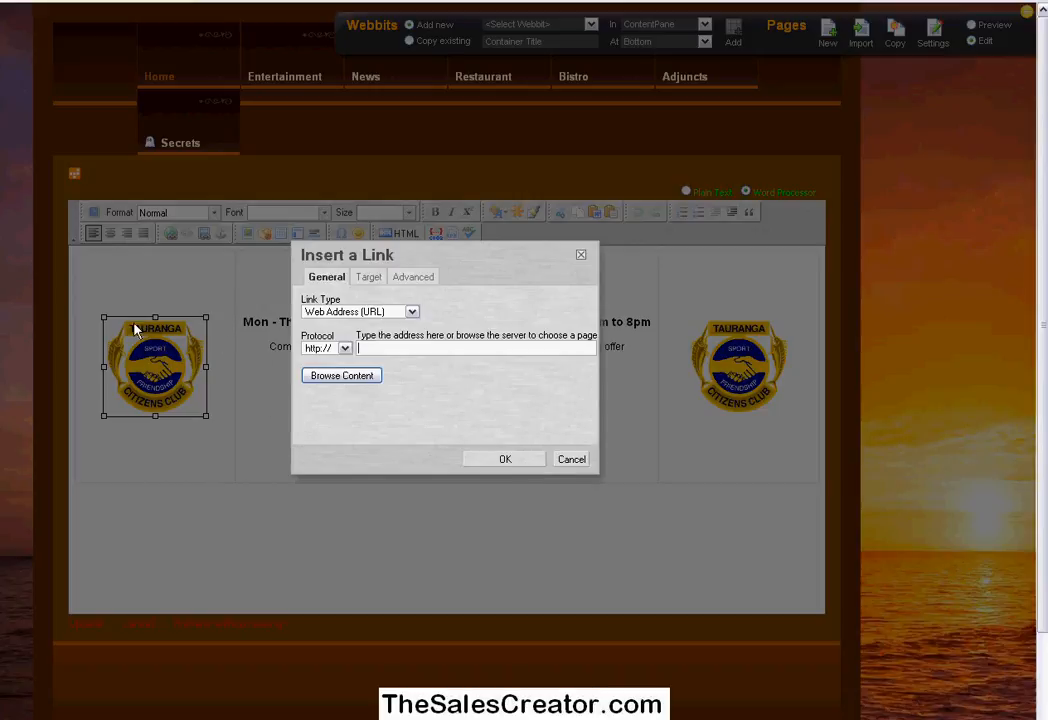
{"action": "left_click", "coordinate": [518, 461]}
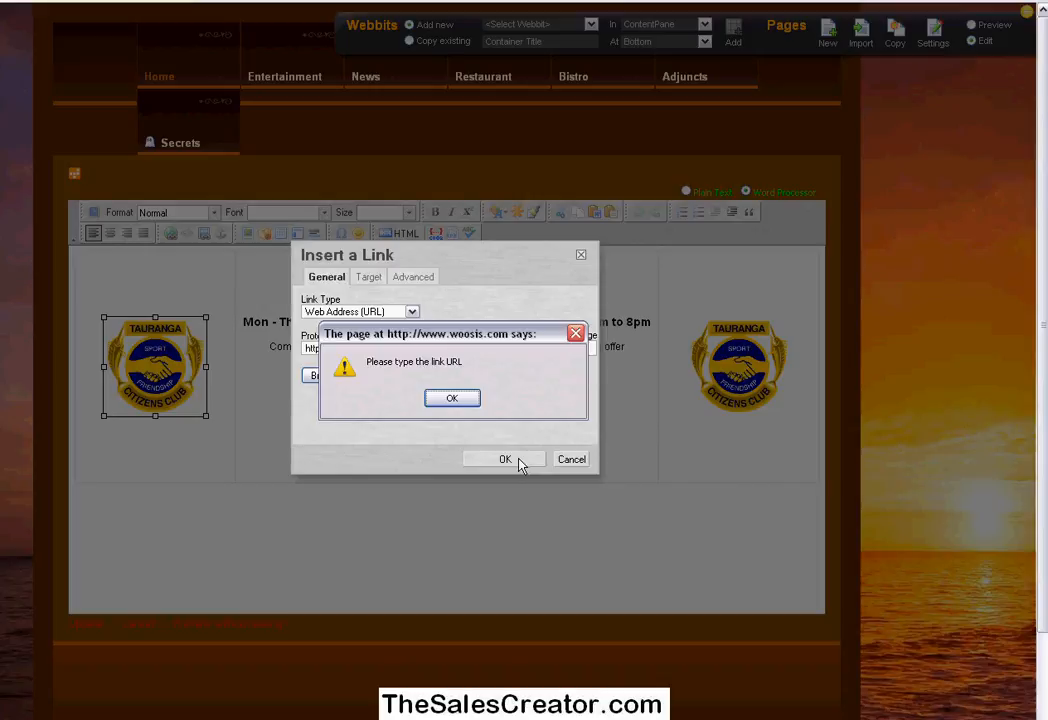
{"action": "left_click", "coordinate": [467, 401]}
{"action": "left_click", "coordinate": [580, 255]}
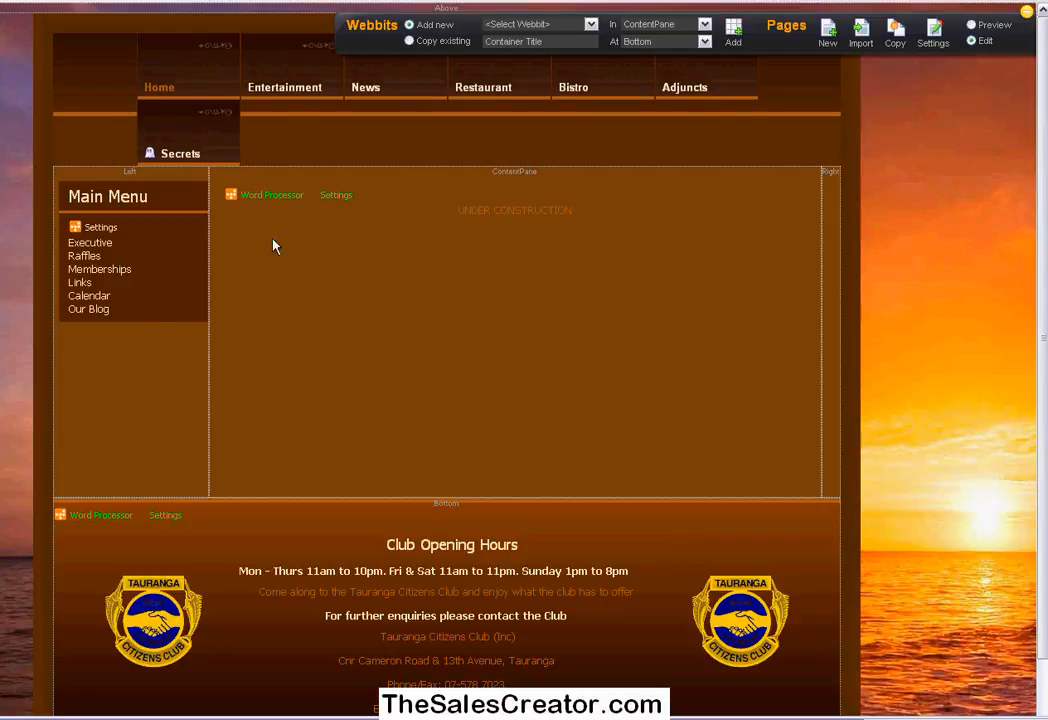
- Open the content pane's text for editing in the word processor and delete all of its UNDER CONSTRUCTION text
{"action": "left_click", "coordinate": [264, 196]}
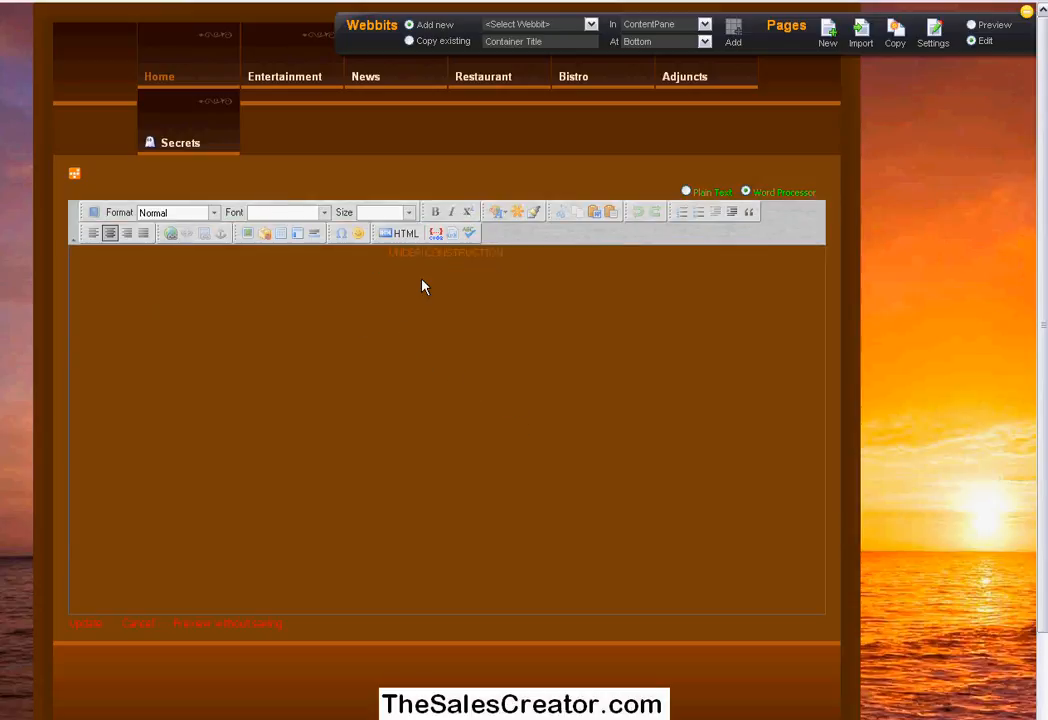
{"action": "key", "text": "ctrl+a"}
{"action": "key", "text": "Delete"}
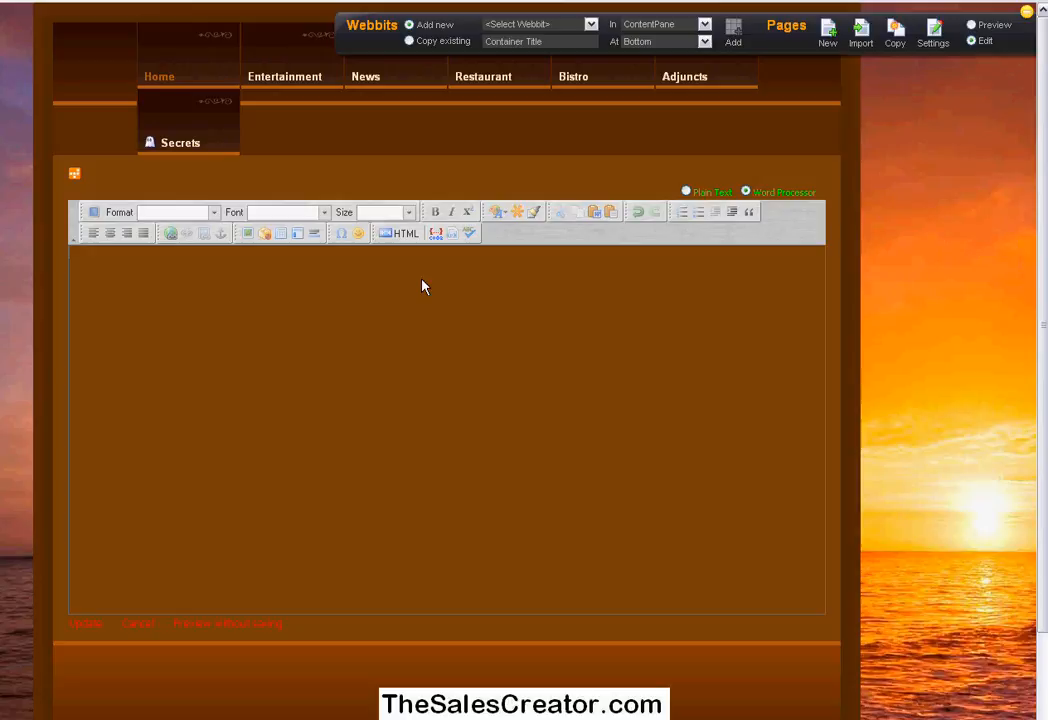
- Insert a centred table with 6 rows and 2 columns, 90 percent wide, with border 0 and cell padding 4
{"action": "left_click", "coordinate": [282, 234]}
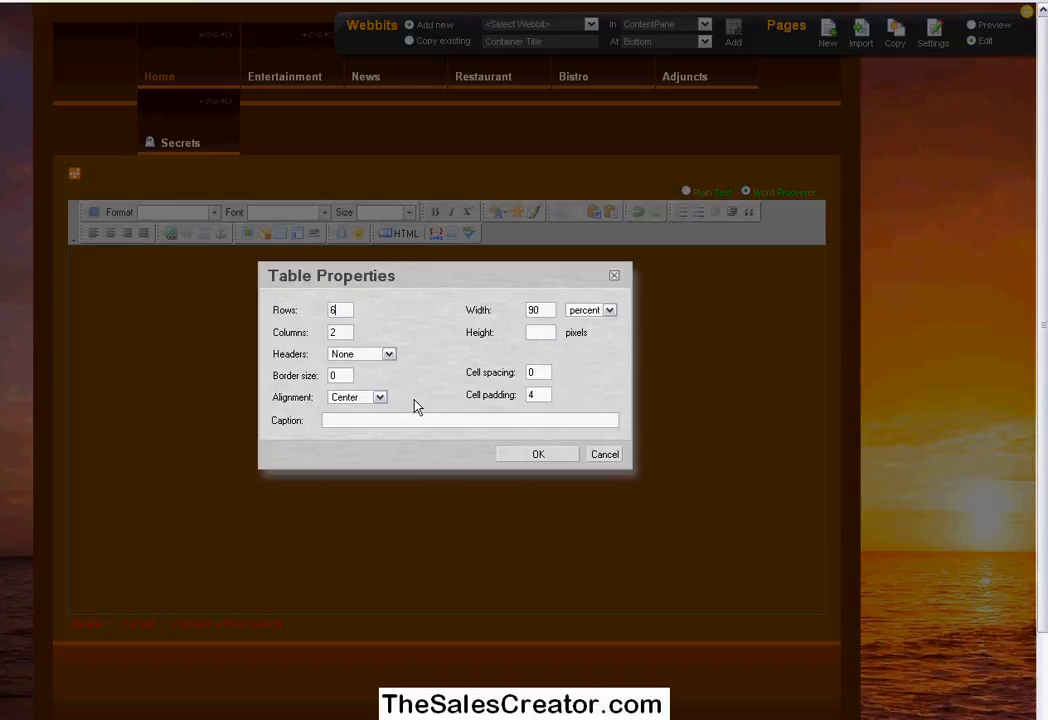
{"action": "left_click", "coordinate": [609, 311]}
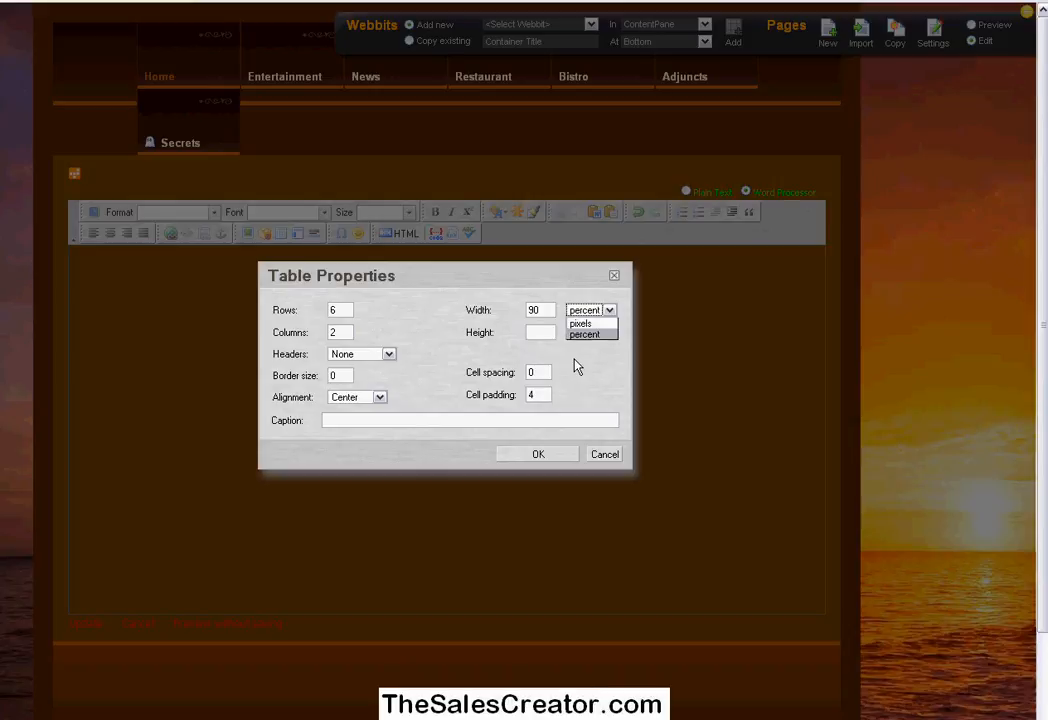
{"action": "left_click", "coordinate": [381, 397]}
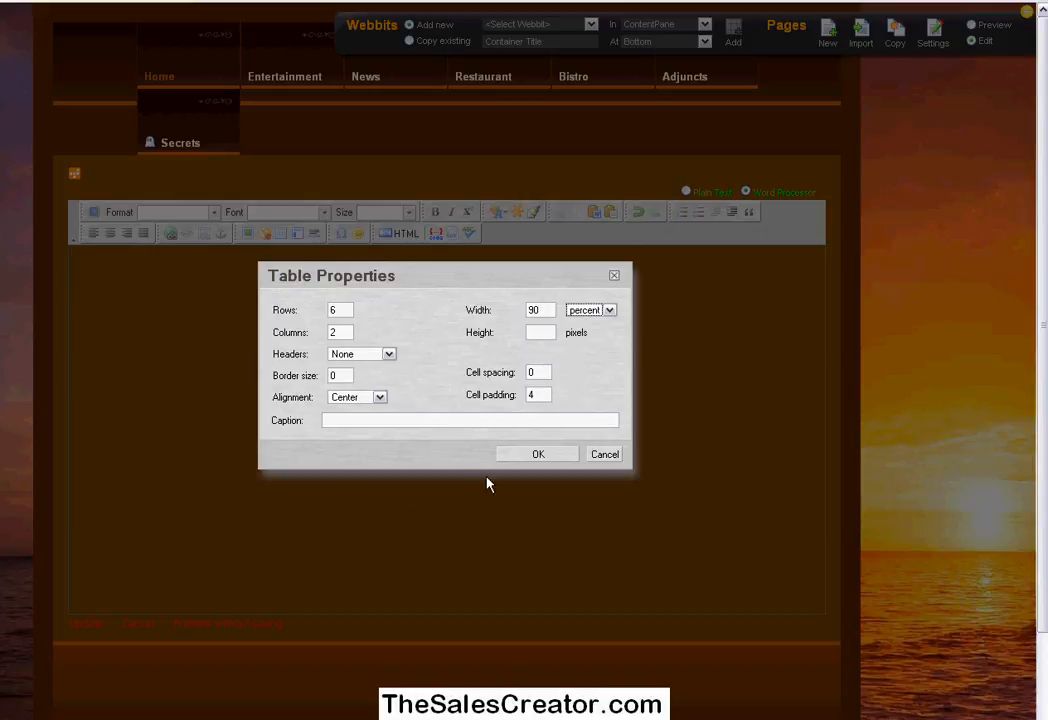
{"action": "left_click", "coordinate": [540, 456]}
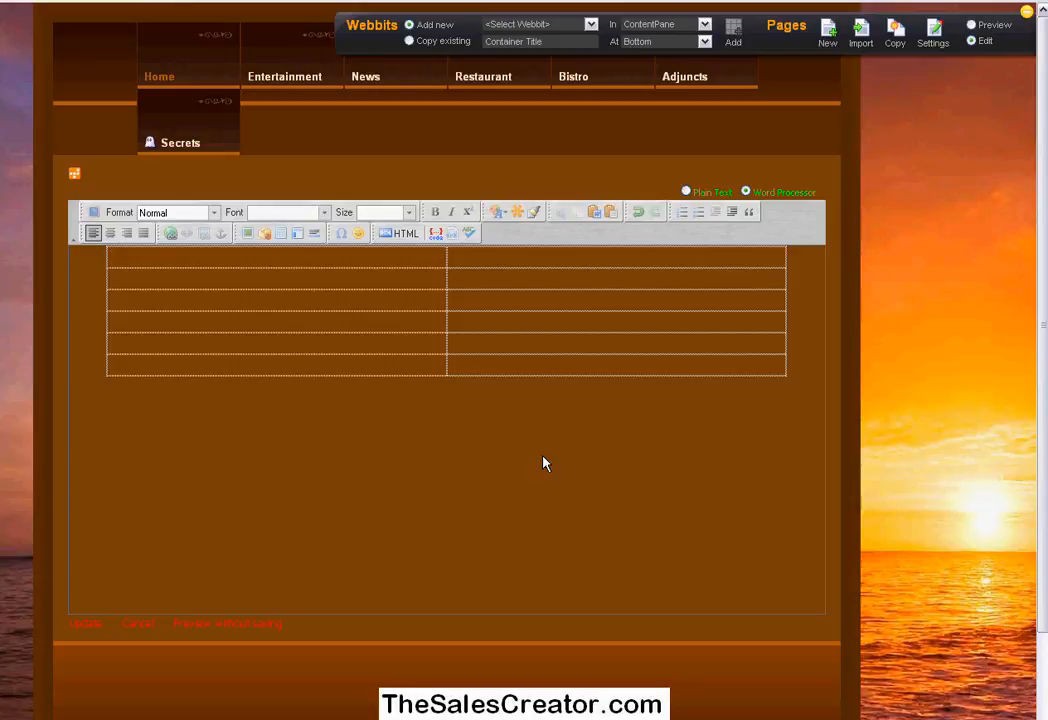
- Review the properties of the inserted table and delete the whole table from the editor
{"action": "left_click", "coordinate": [166, 260]}
{"action": "right_click", "coordinate": [324, 286]}
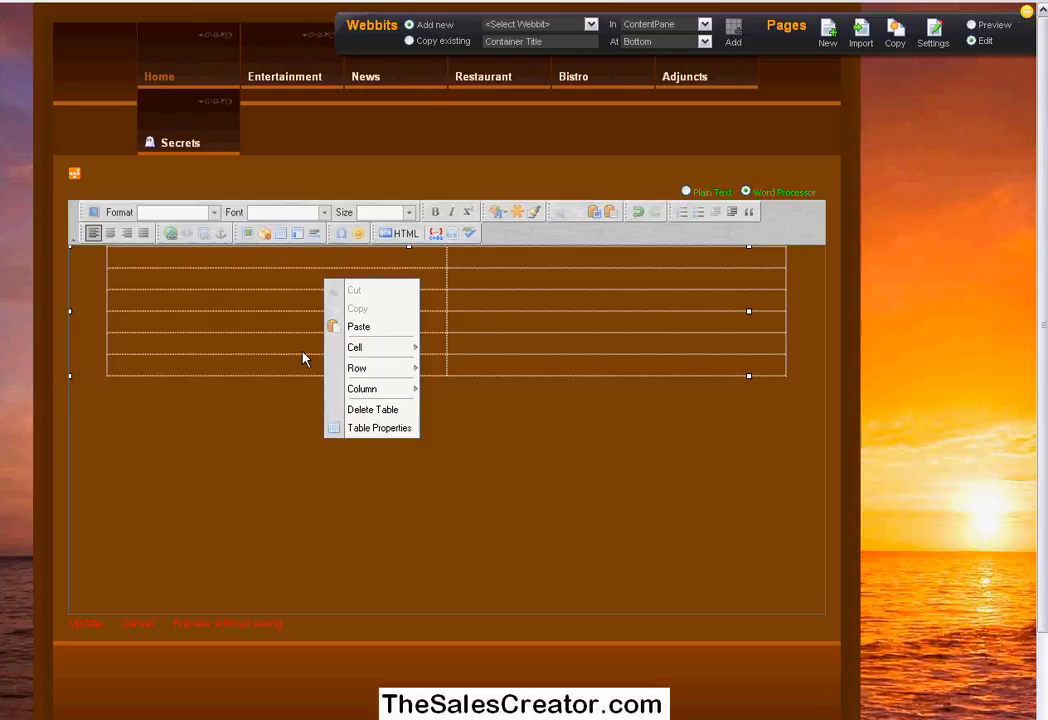
{"action": "left_click", "coordinate": [368, 429]}
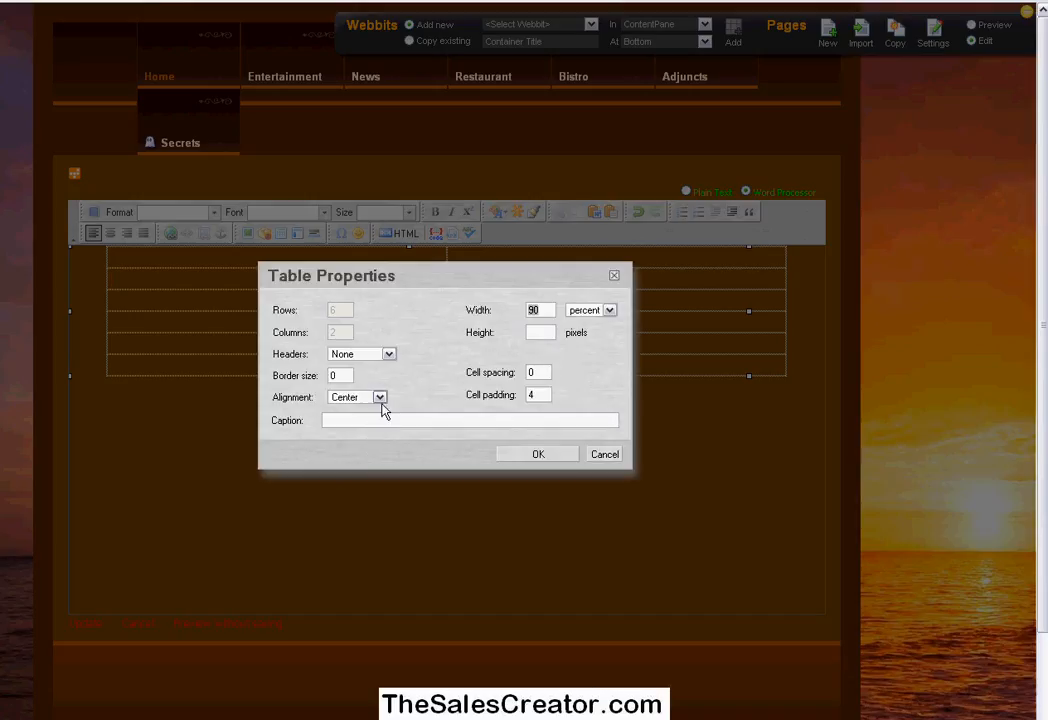
{"action": "left_click", "coordinate": [605, 455]}
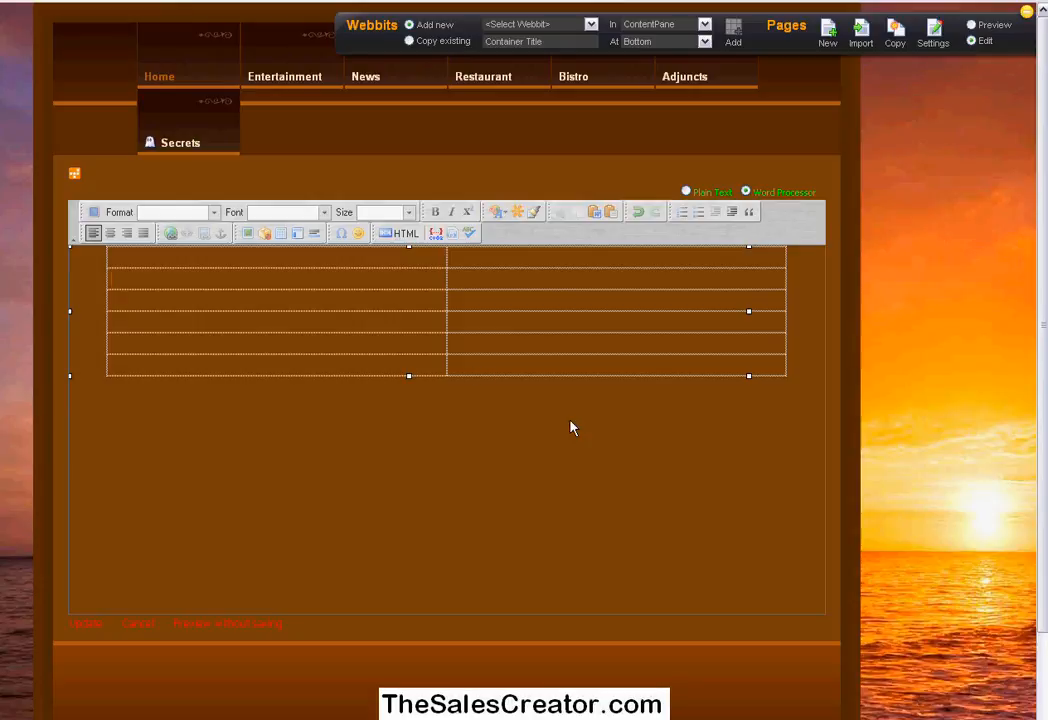
{"action": "right_click", "coordinate": [412, 320]}
{"action": "left_click", "coordinate": [450, 447]}
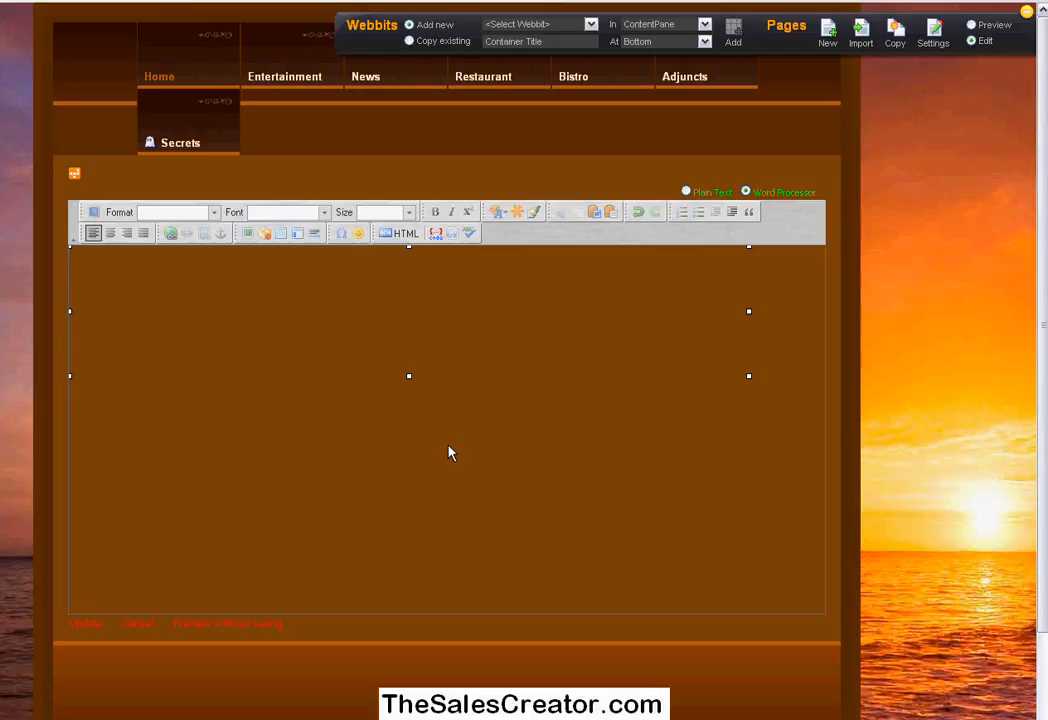
- Paste the copied club contact and executive text into the empty editor
{"action": "left_click", "coordinate": [224, 327]}
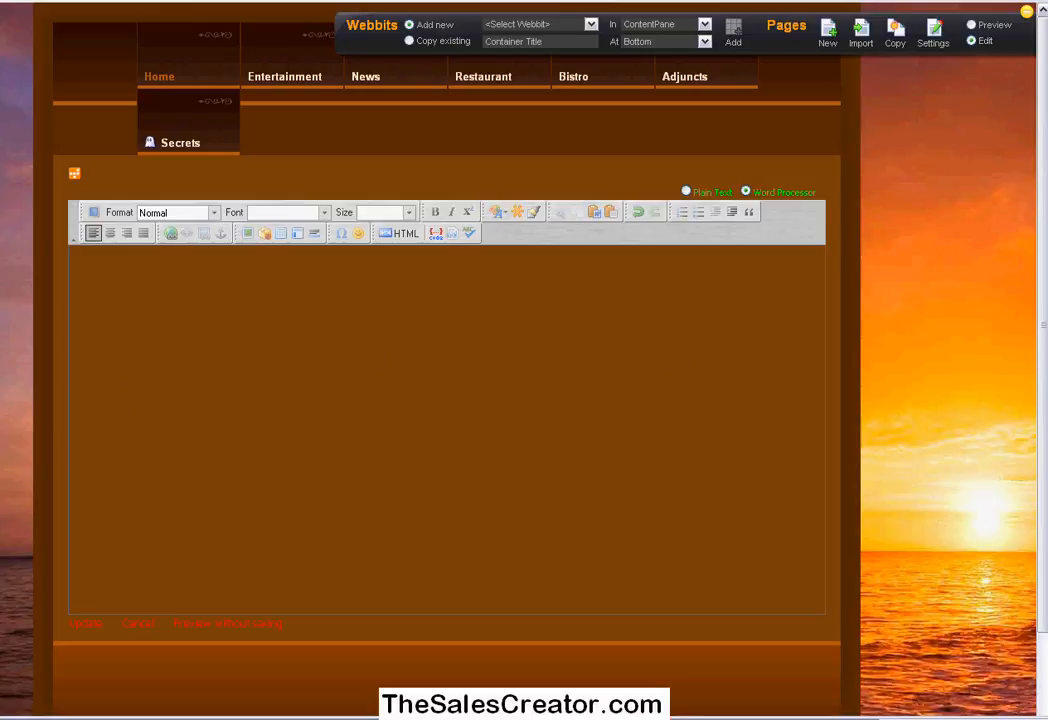
{"action": "key", "text": "ctrl+v"}
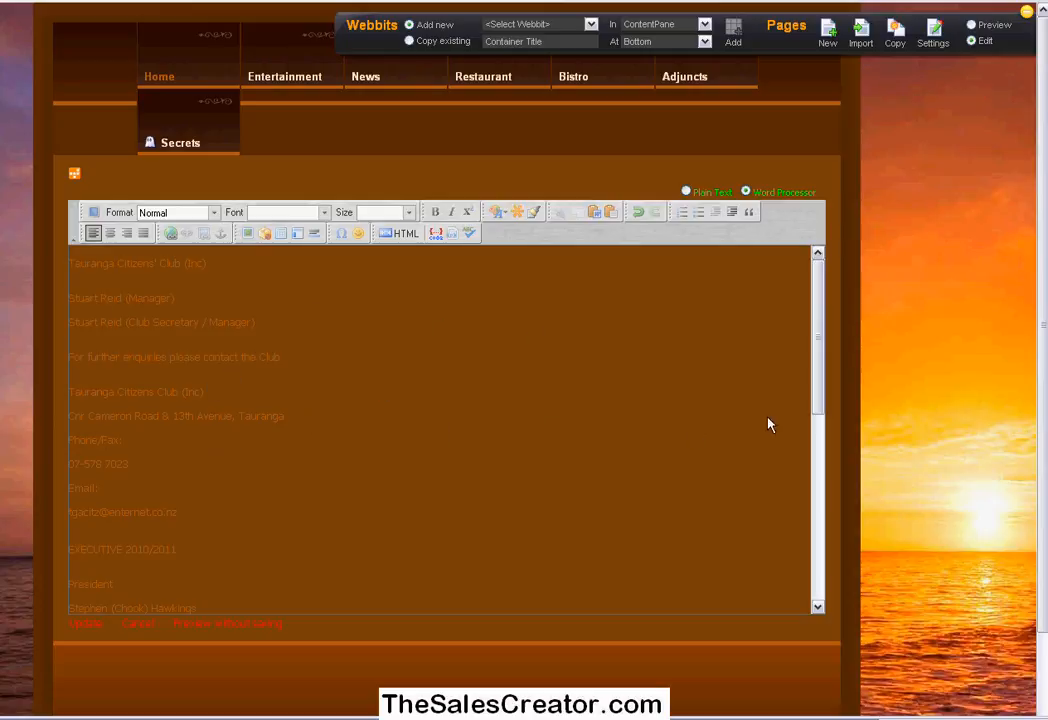
{"action": "left_click_drag", "start_coordinate": [819, 334], "coordinate": [805, 281]}
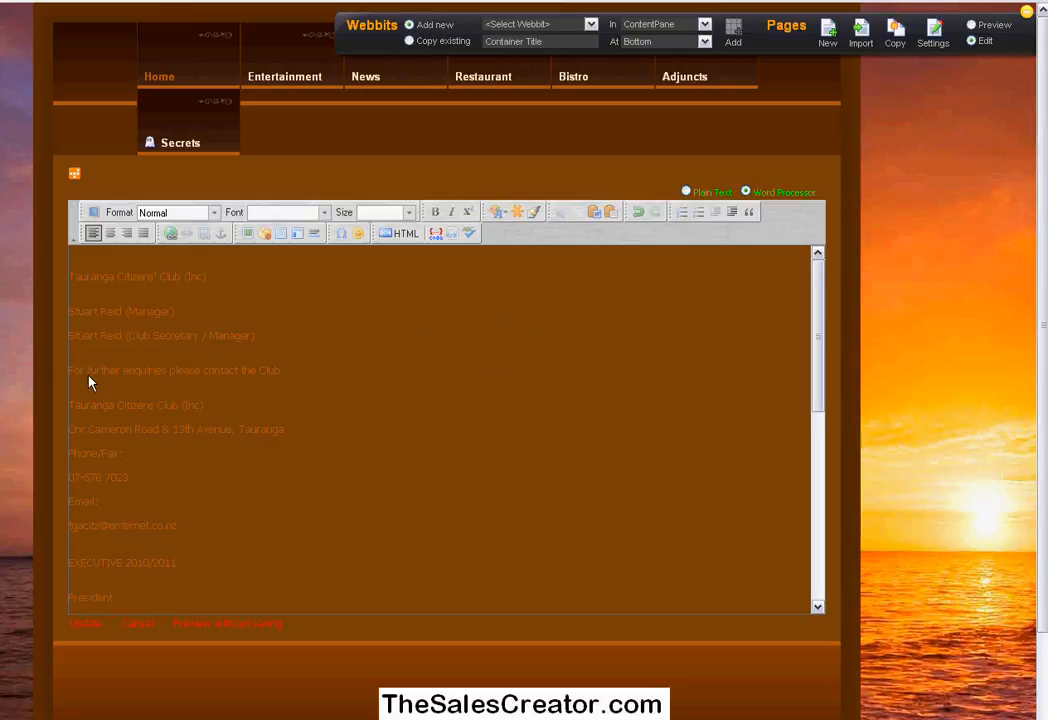
- Upload the manager's portrait JPG from the local Site images folder to the site's Images folder and choose it as the image to insert
{"action": "left_click", "coordinate": [247, 234]}
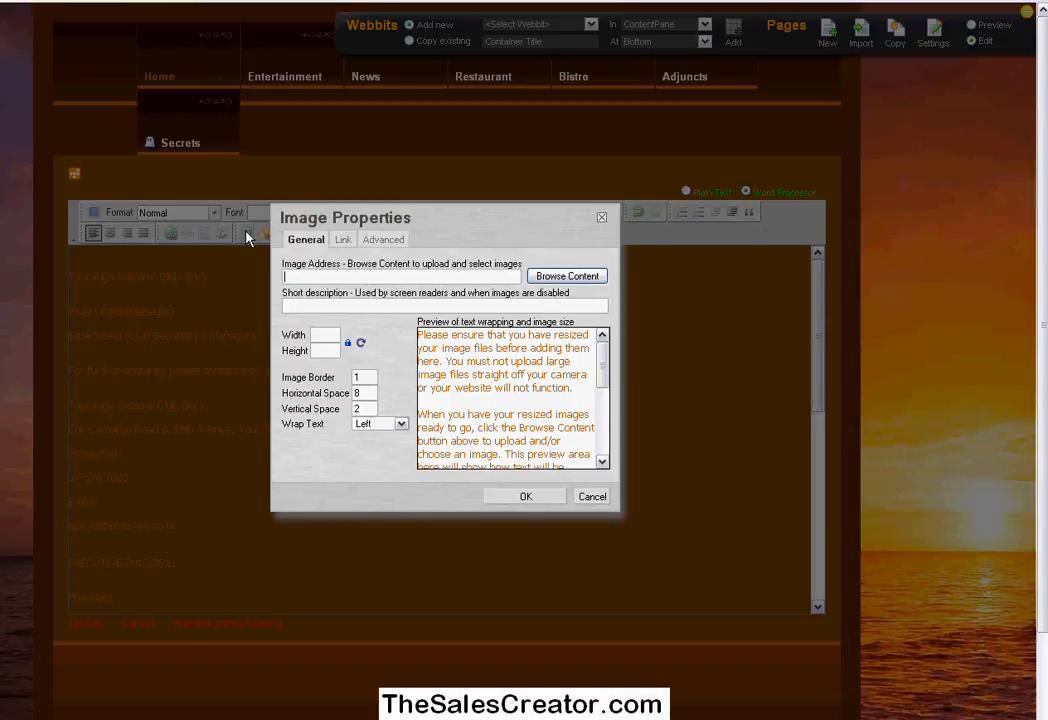
{"action": "left_click", "coordinate": [566, 279]}
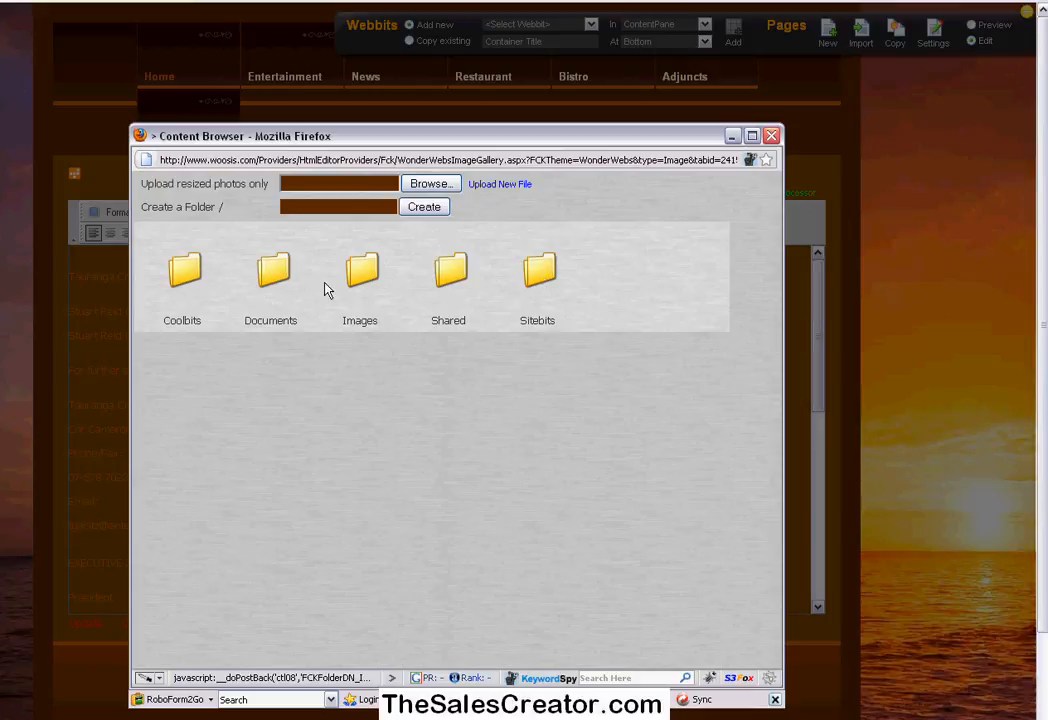
{"action": "left_click", "coordinate": [360, 280]}
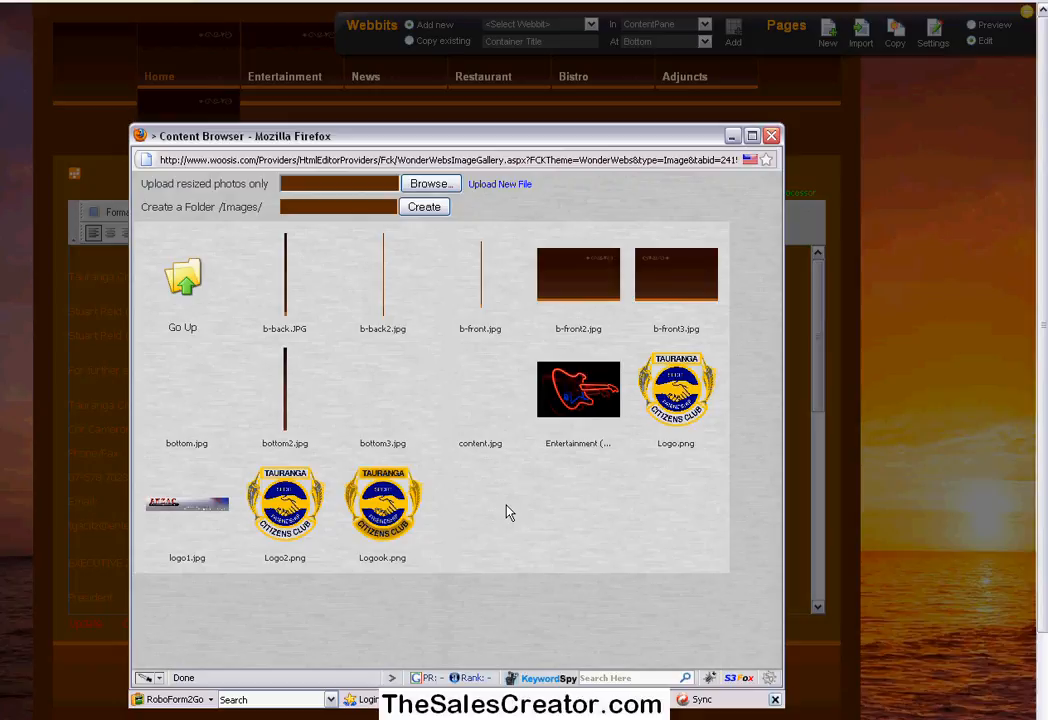
{"action": "left_click", "coordinate": [430, 186]}
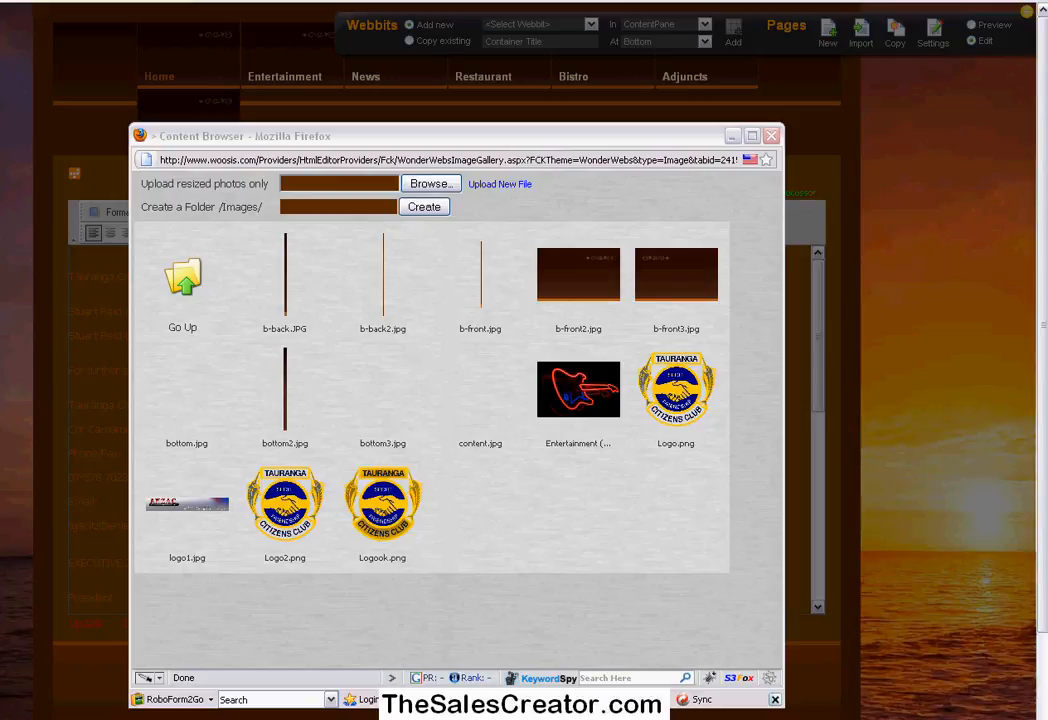
{"action": "left_click_drag", "start_coordinate": [440, 348], "coordinate": [451, 278]}
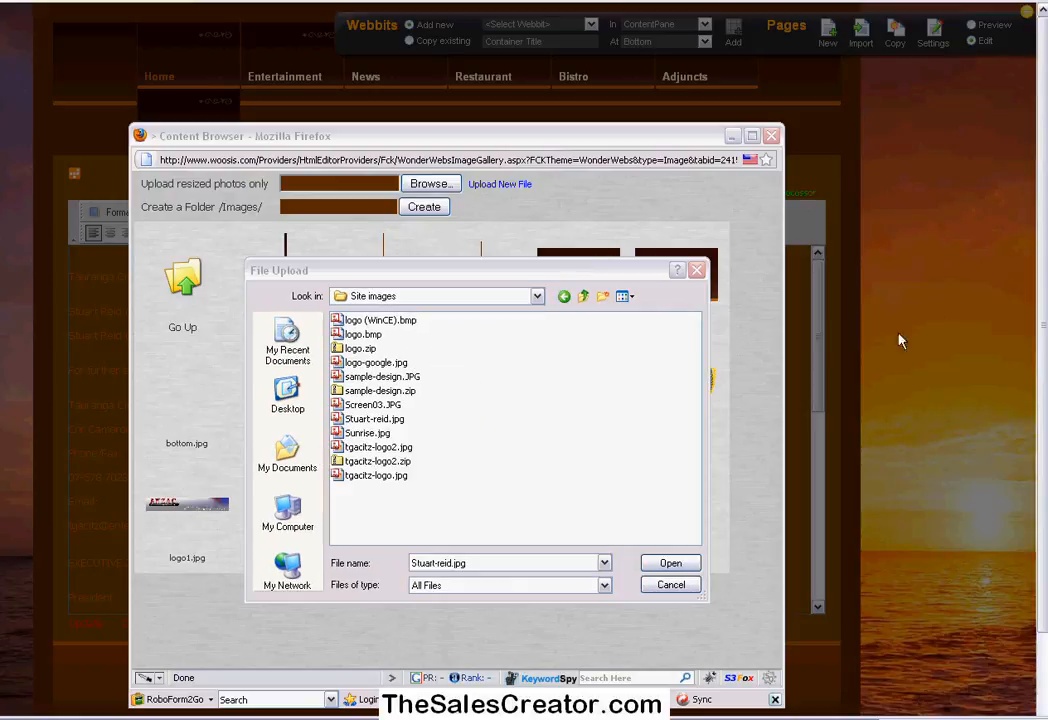
{"action": "left_click", "coordinate": [367, 420]}
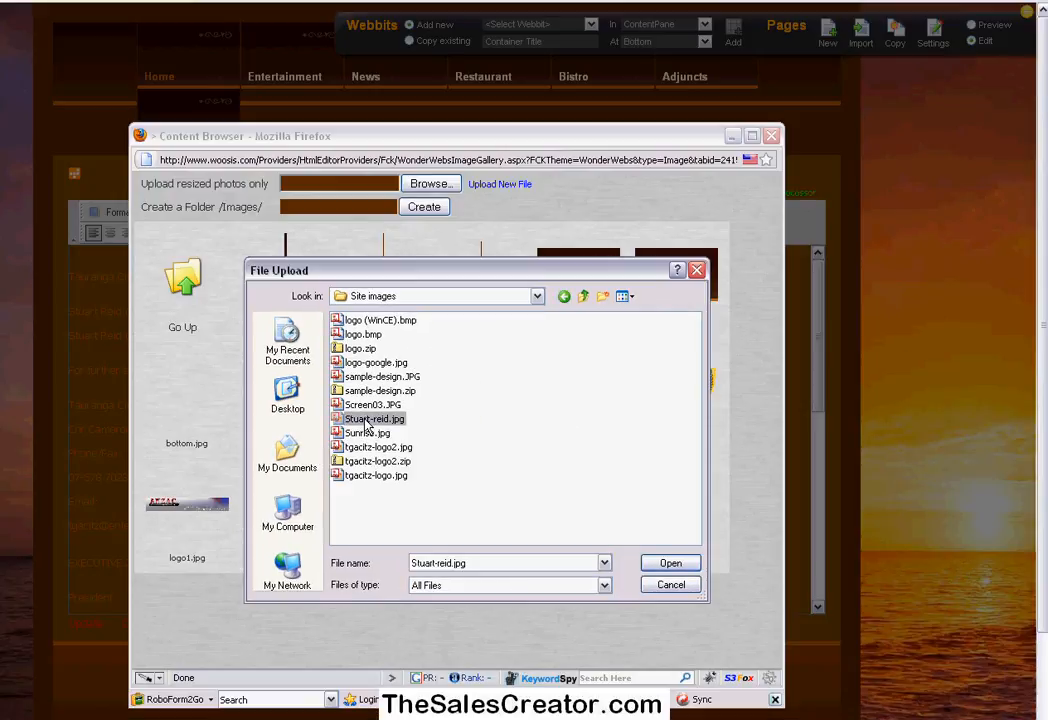
{"action": "double_click", "coordinate": [367, 421]}
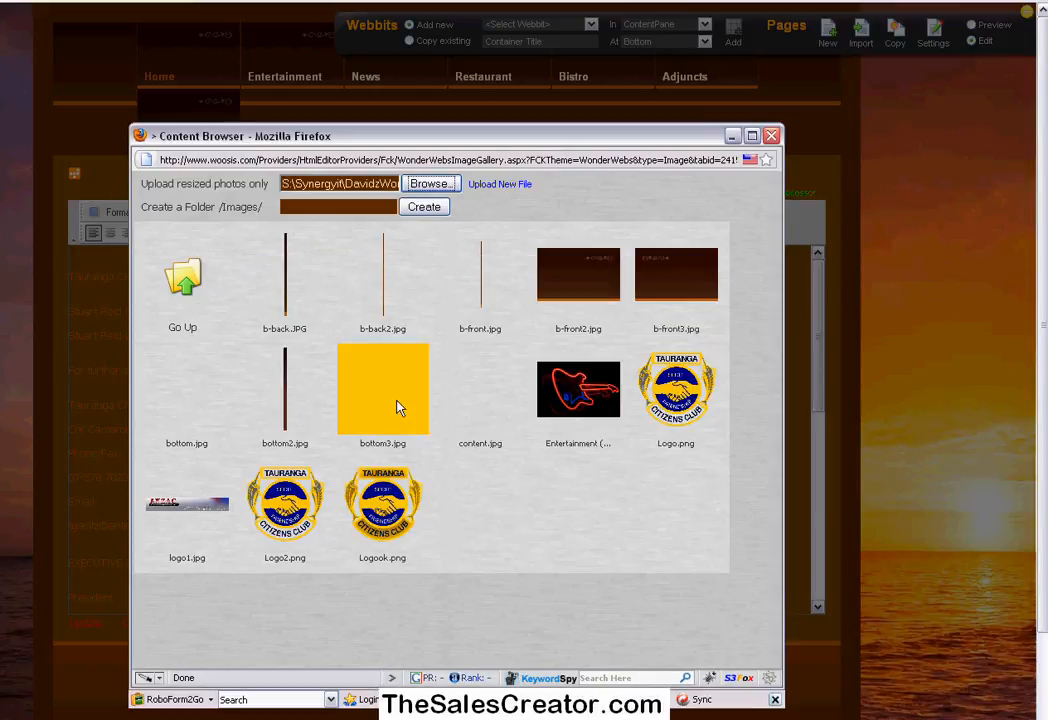
{"action": "left_click", "coordinate": [505, 187]}
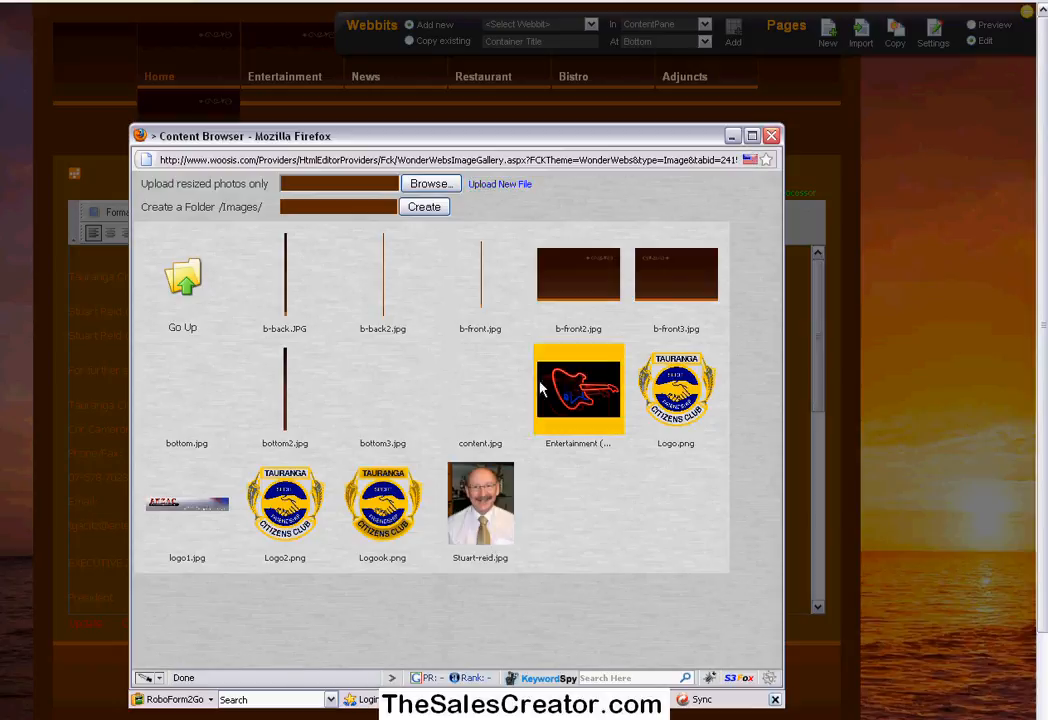
{"action": "left_click", "coordinate": [478, 508]}
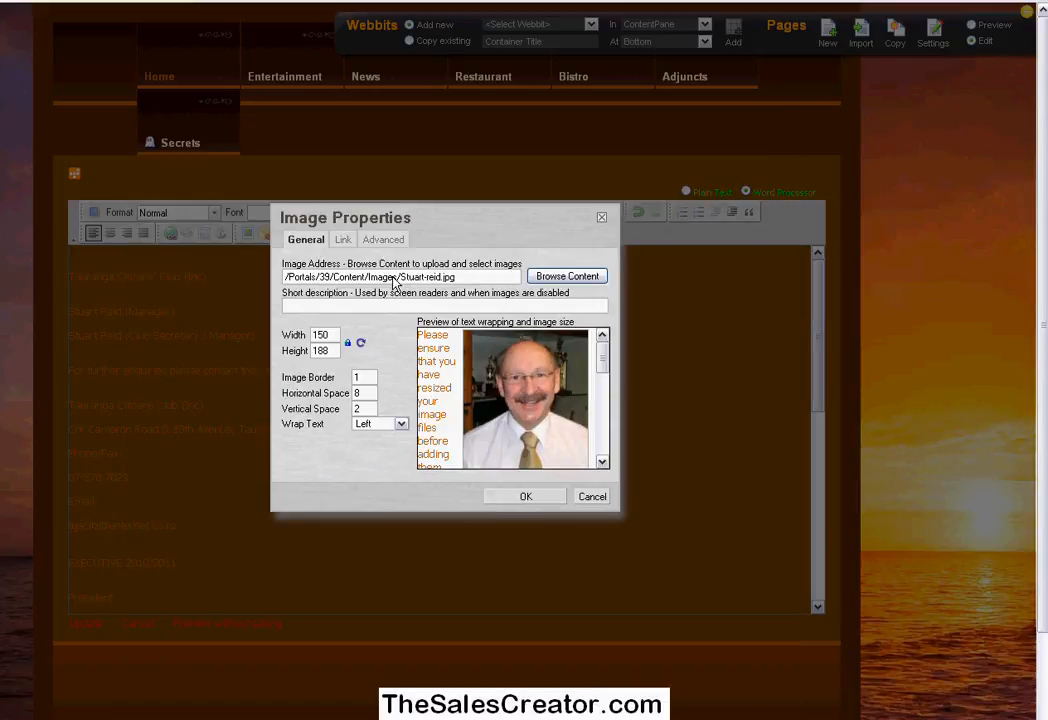
- Fill the image's short description with the name copied from its file name, replacing the hyphen with a space and capitalizing the surname
{"action": "left_click_drag", "start_coordinate": [400, 277], "coordinate": [440, 284]}
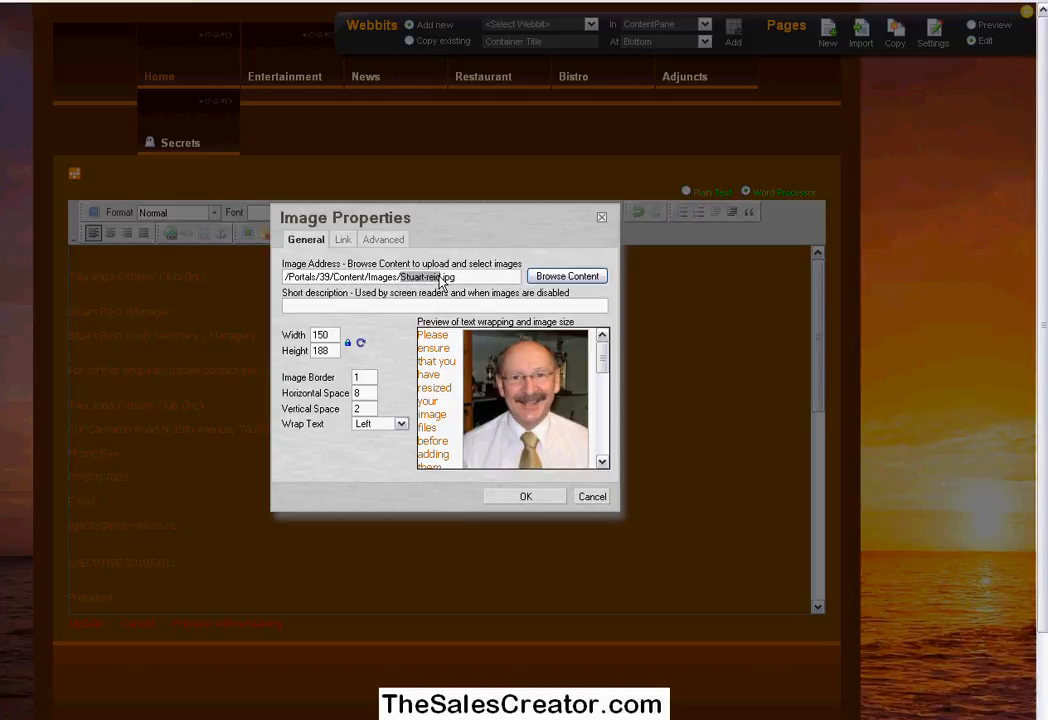
{"action": "right_click", "coordinate": [433, 278]}
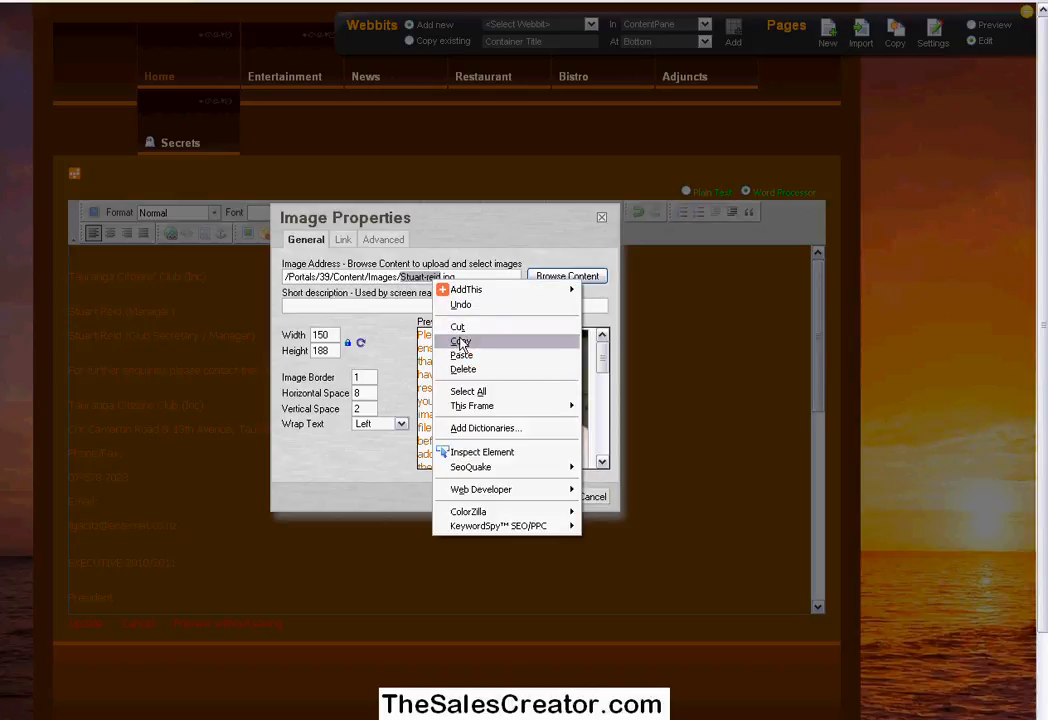
{"action": "left_click", "coordinate": [449, 341]}
{"action": "right_click", "coordinate": [342, 314]}
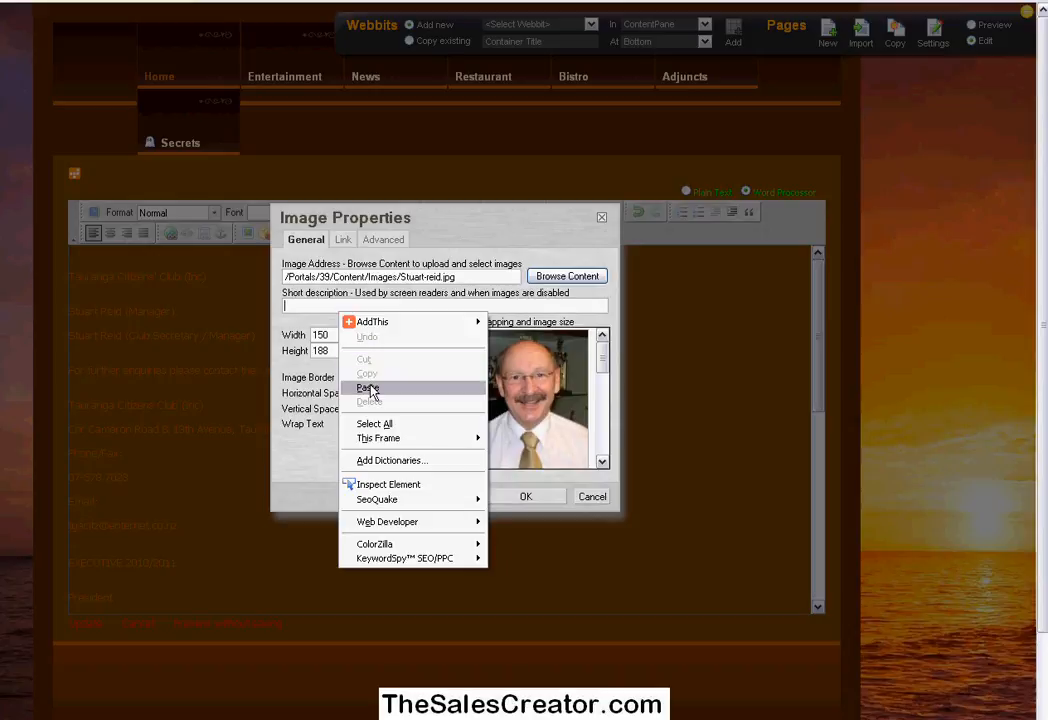
{"action": "left_click", "coordinate": [352, 389]}
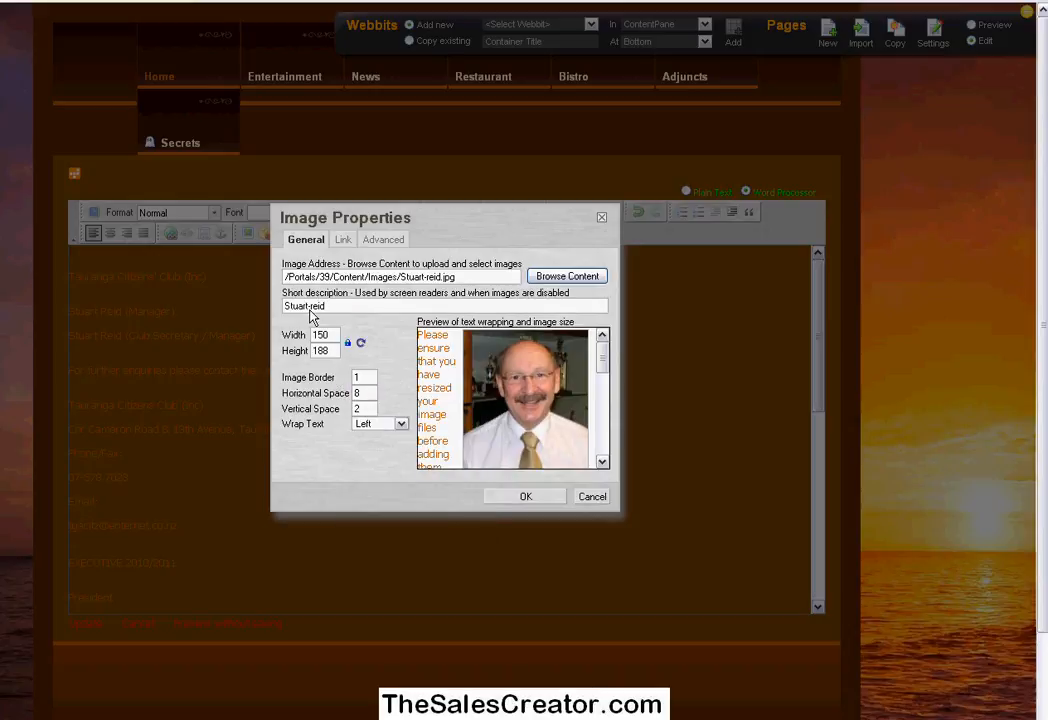
{"action": "left_click", "coordinate": [308, 307]}
{"action": "key", "text": "Delete"}
{"action": "type", "text": "R"}
- Try an image width of 200 with locked proportions and return the width to 150
{"action": "key", "text": "BackSpace"}
{"action": "key", "text": "BackSpace"}
{"action": "key", "text": "BackSpace"}
{"action": "key", "text": "BackSpace"}
{"action": "type", "text": "200"}
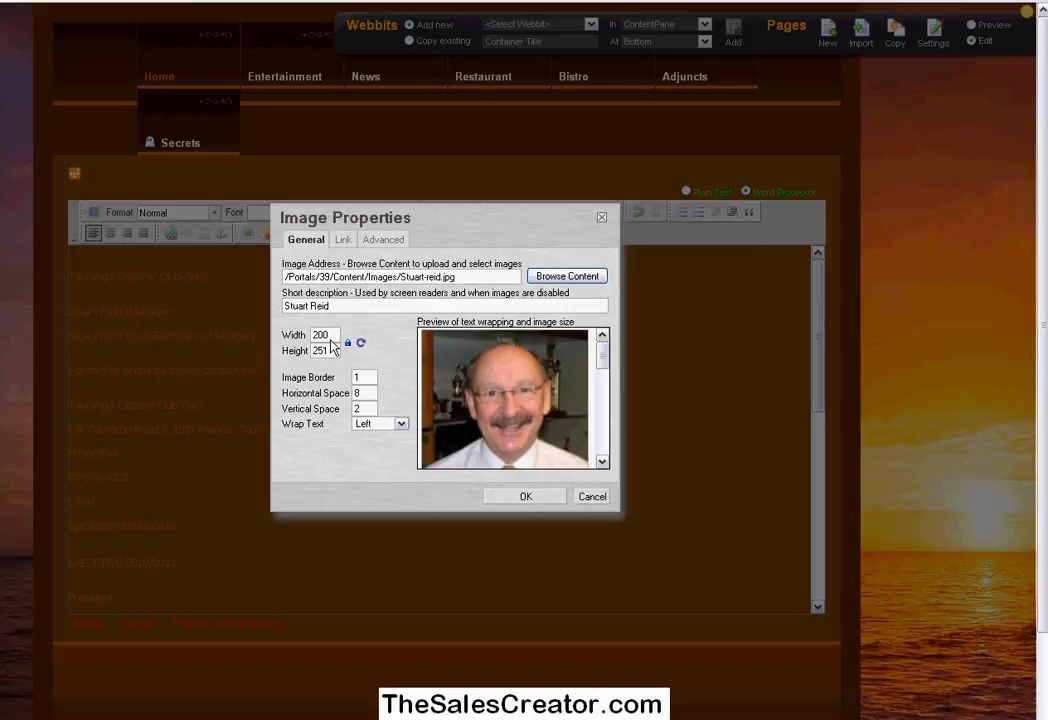
{"action": "key", "text": "BackSpace"}
{"action": "key", "text": "BackSpace"}
{"action": "key", "text": "BackSpace"}
{"action": "type", "text": "1"}
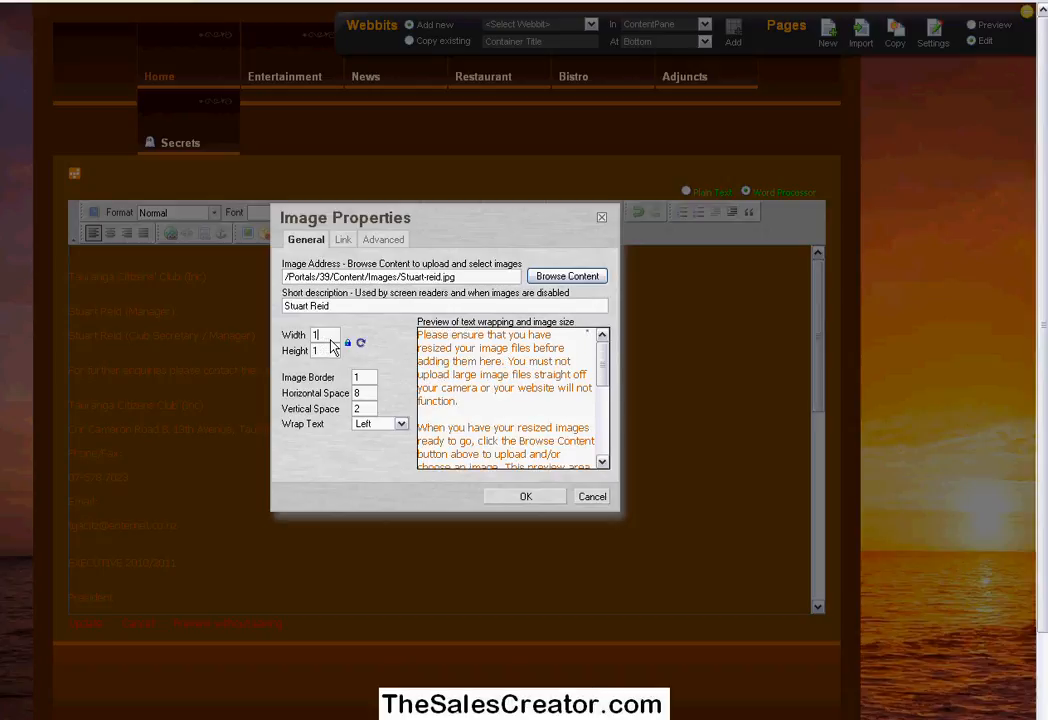
{"action": "type", "text": "50"}
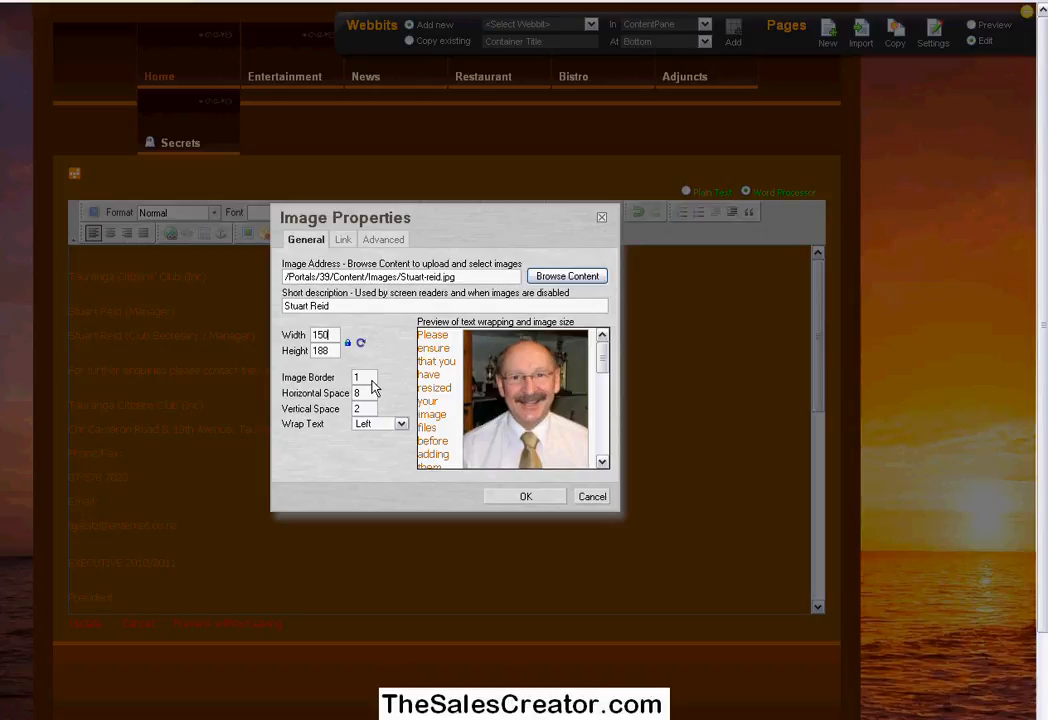
- Set the image border to 0 and insert the portrait into the page text
{"action": "left_click", "coordinate": [369, 379]}
{"action": "key", "text": "BackSpace"}
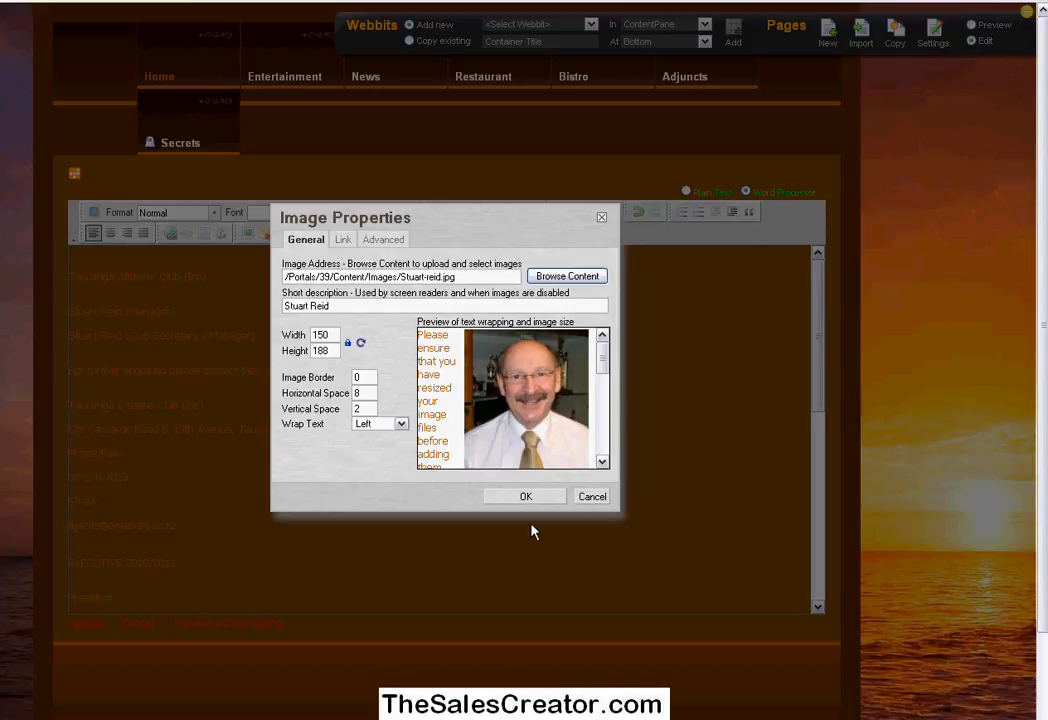
{"action": "left_click", "coordinate": [527, 497]}
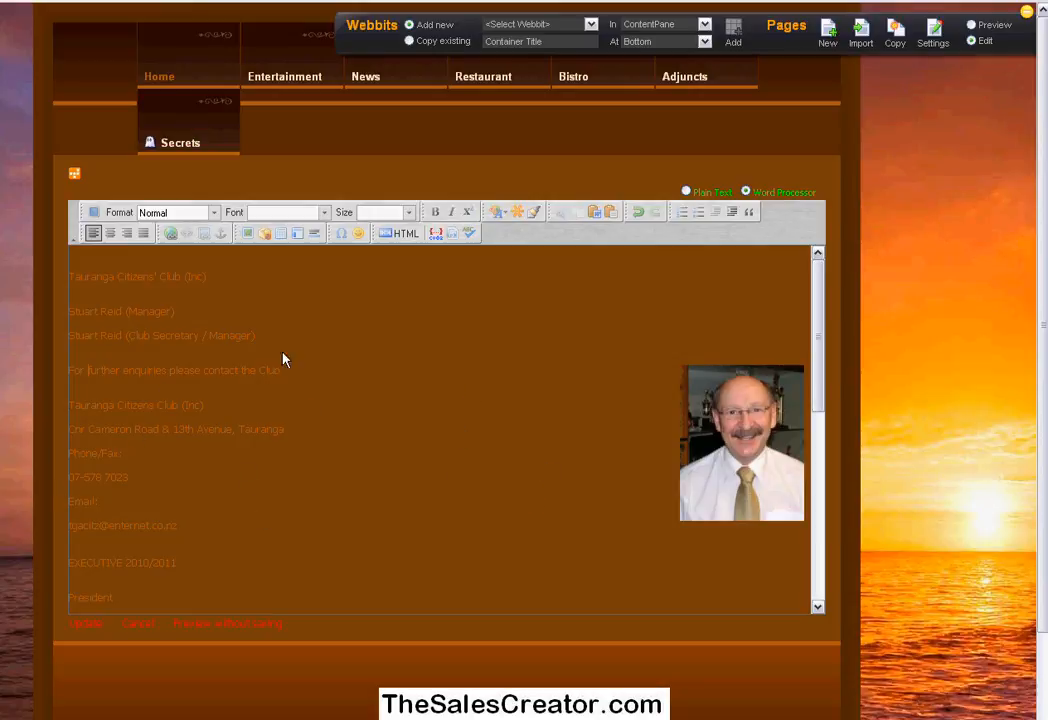
- Set the text wrapping of the manager's portrait to Right in its image properties and save the page content
{"action": "left_click", "coordinate": [717, 424]}
{"action": "right_click", "coordinate": [718, 422]}
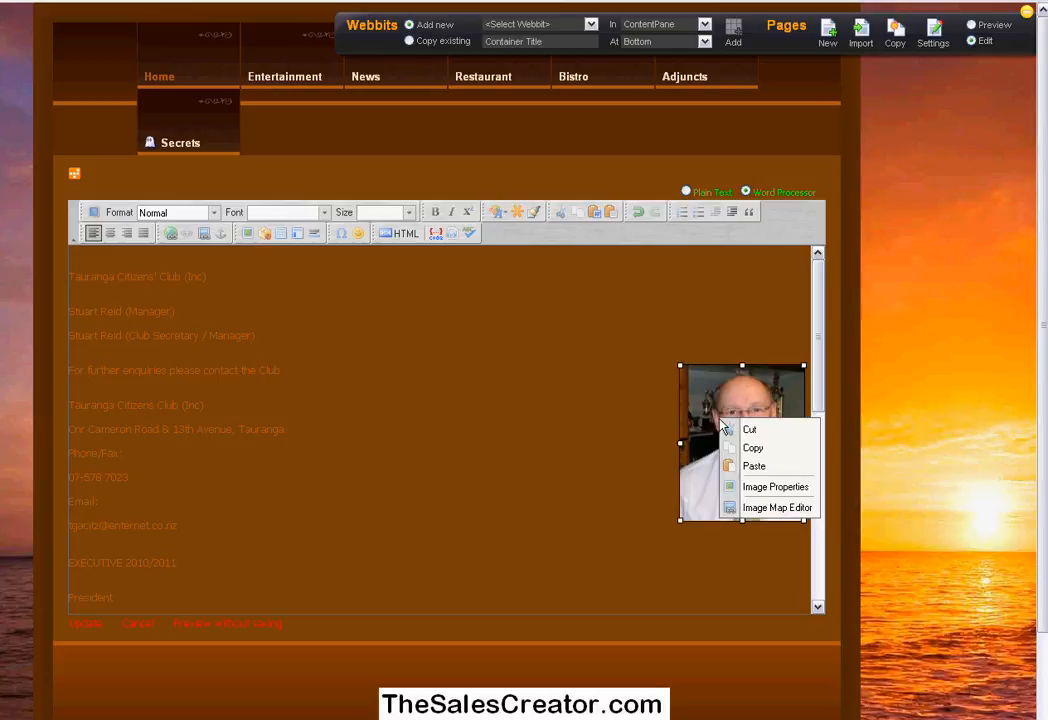
{"action": "left_click", "coordinate": [766, 488]}
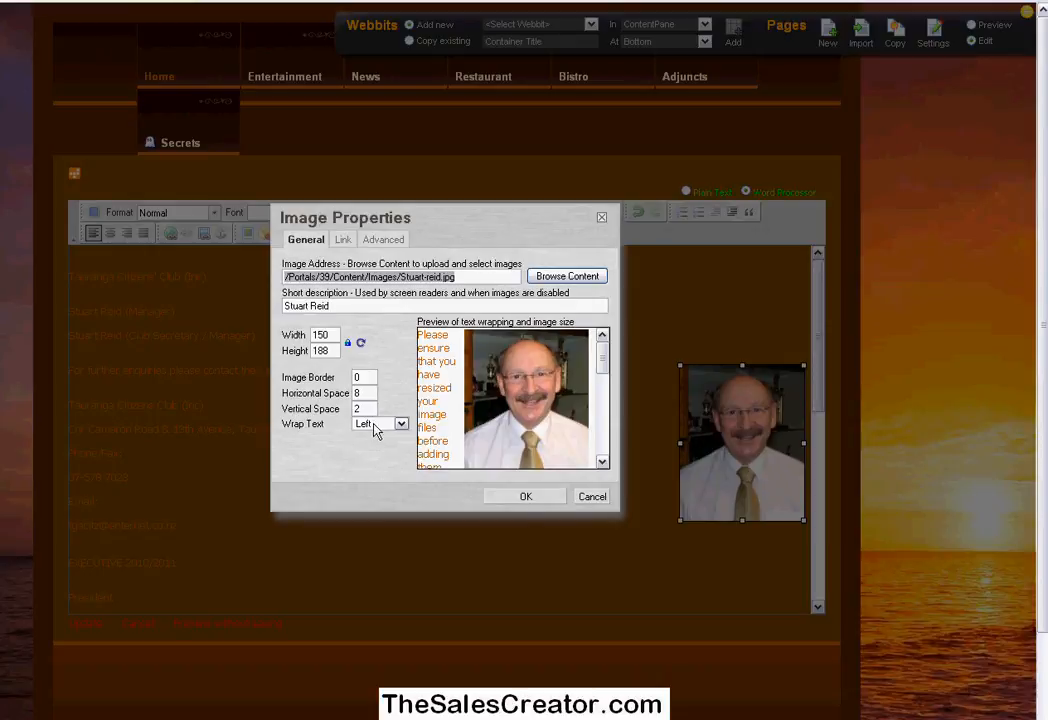
{"action": "left_click", "coordinate": [399, 425]}
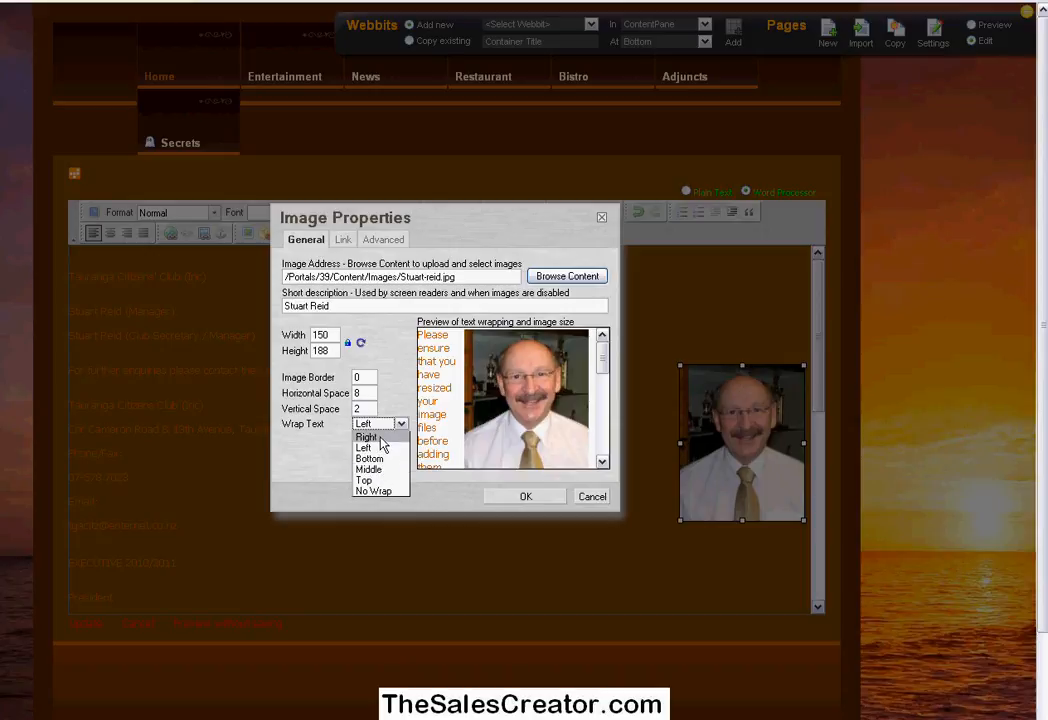
{"action": "left_click", "coordinate": [379, 440]}
{"action": "left_click", "coordinate": [521, 496]}
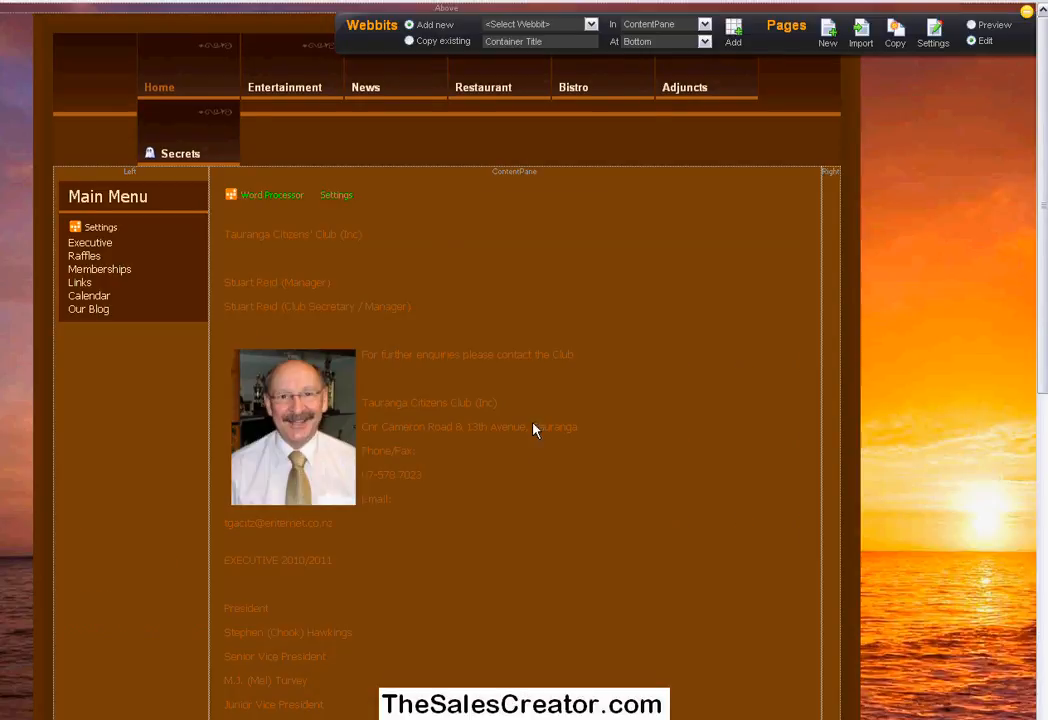
- Examine the home page layout around the portrait, the club contact details and the executive list
{"action": "scroll", "coordinate": [461, 543], "scroll_direction": "down", "scroll_amount": 5}
{"action": "scroll", "coordinate": [461, 543], "scroll_direction": "up", "scroll_amount": 5}
{"action": "scroll", "coordinate": [506, 508], "scroll_direction": "down", "scroll_amount": 3}
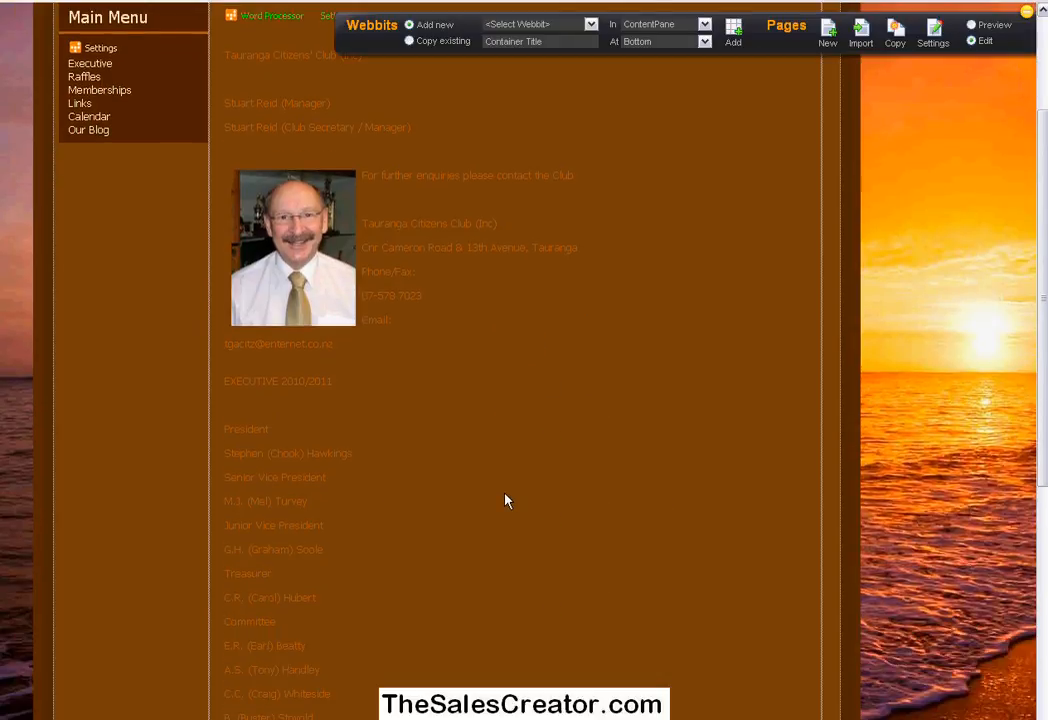
{"action": "scroll", "coordinate": [506, 500], "scroll_direction": "up", "scroll_amount": 2}
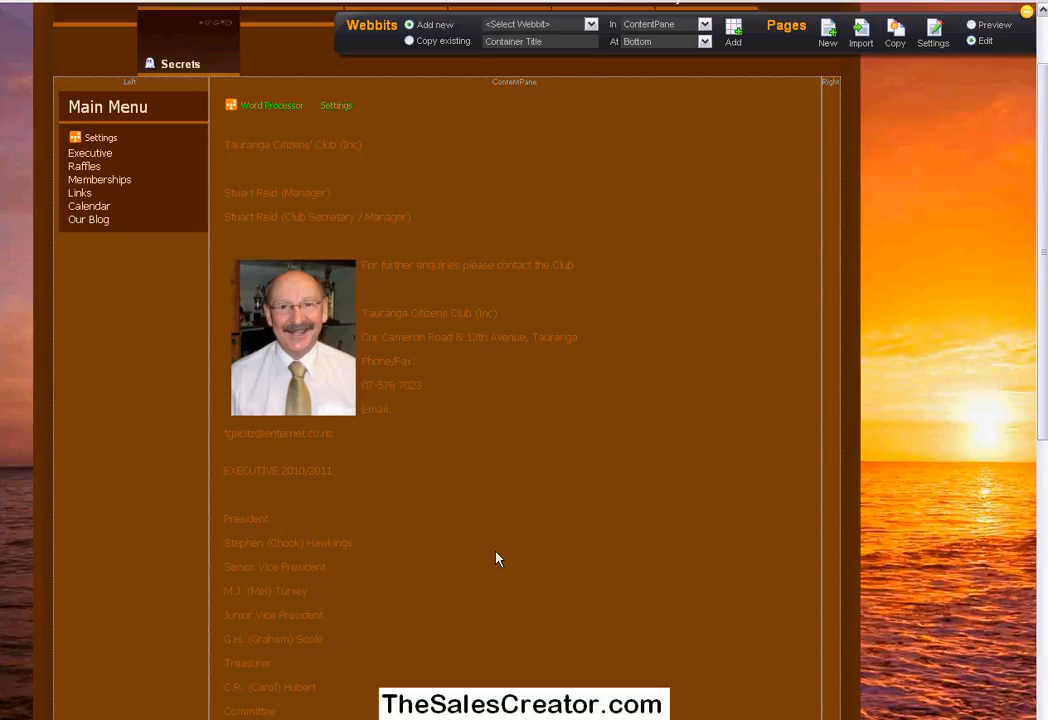
{"action": "scroll", "coordinate": [497, 559], "scroll_direction": "up", "scroll_amount": 2}
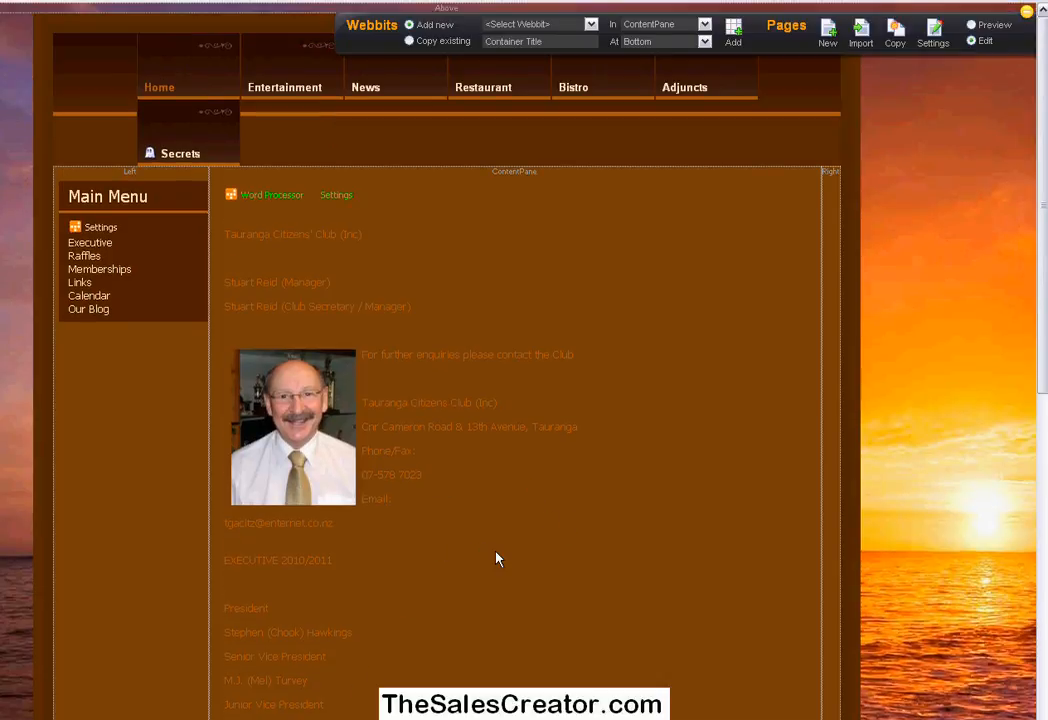
{"action": "scroll", "coordinate": [496, 557], "scroll_direction": "down", "scroll_amount": 2}
{"action": "scroll", "coordinate": [496, 557], "scroll_direction": "up", "scroll_amount": 2}
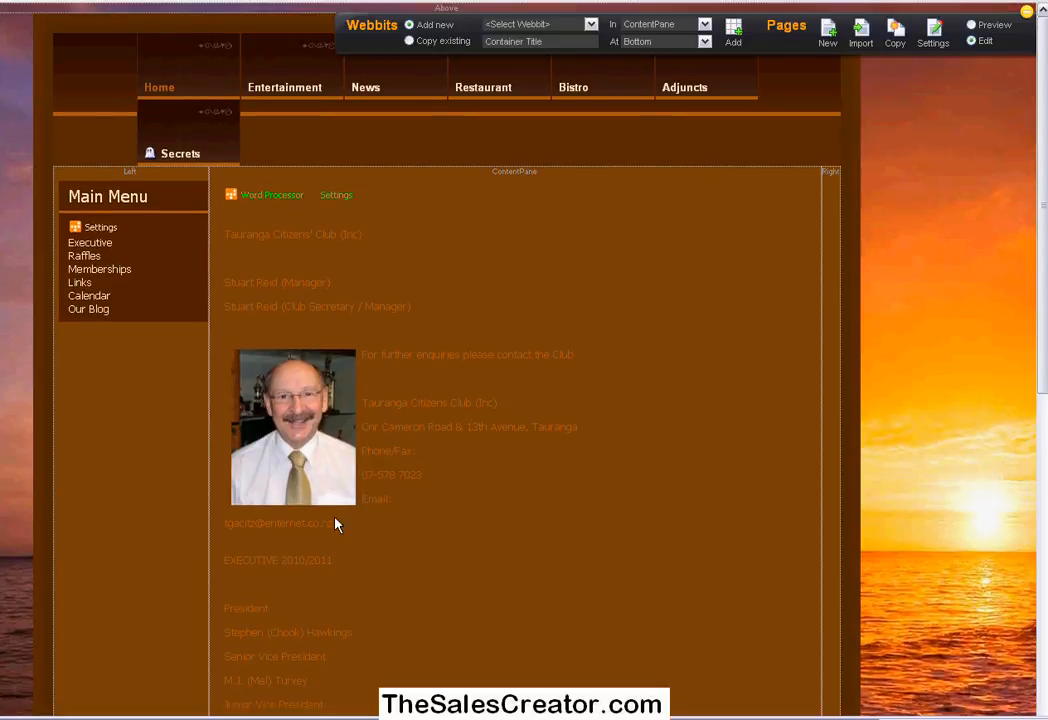
- Reopen the home page content in the word processor and select the manager's portrait
{"action": "left_click", "coordinate": [278, 198]}
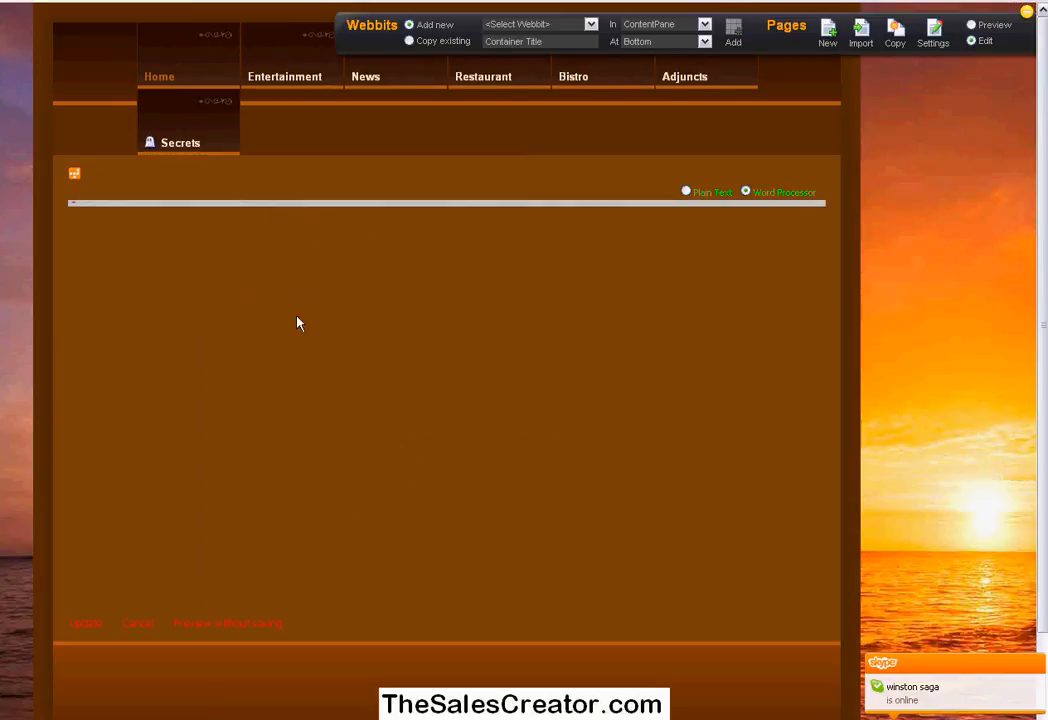
{"action": "left_click", "coordinate": [133, 474]}
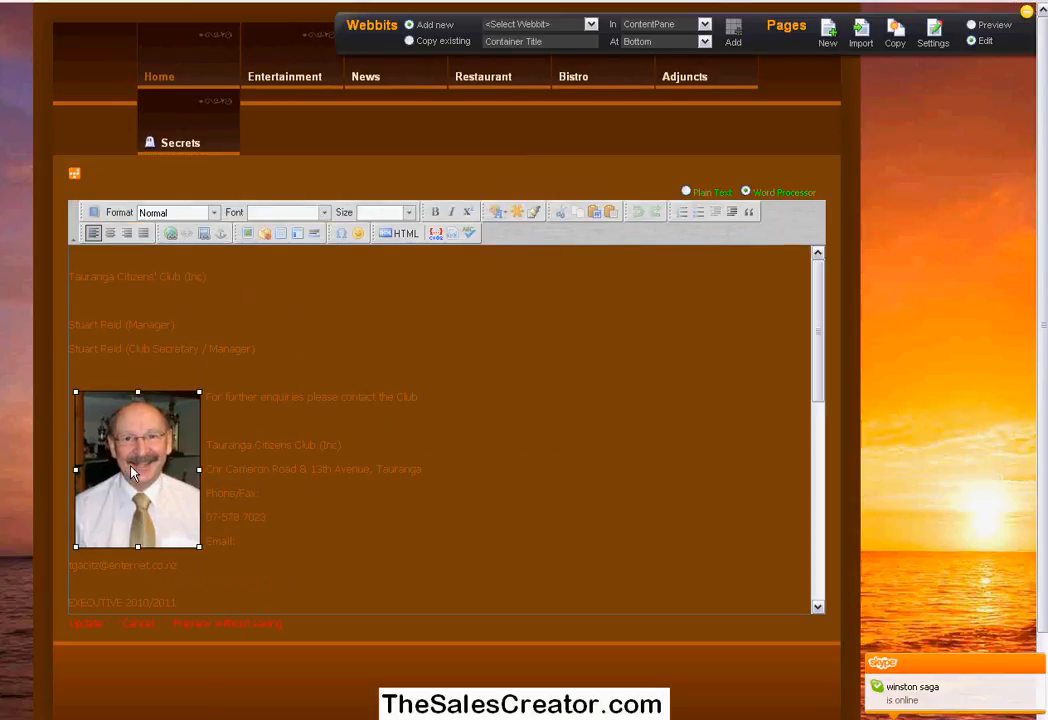